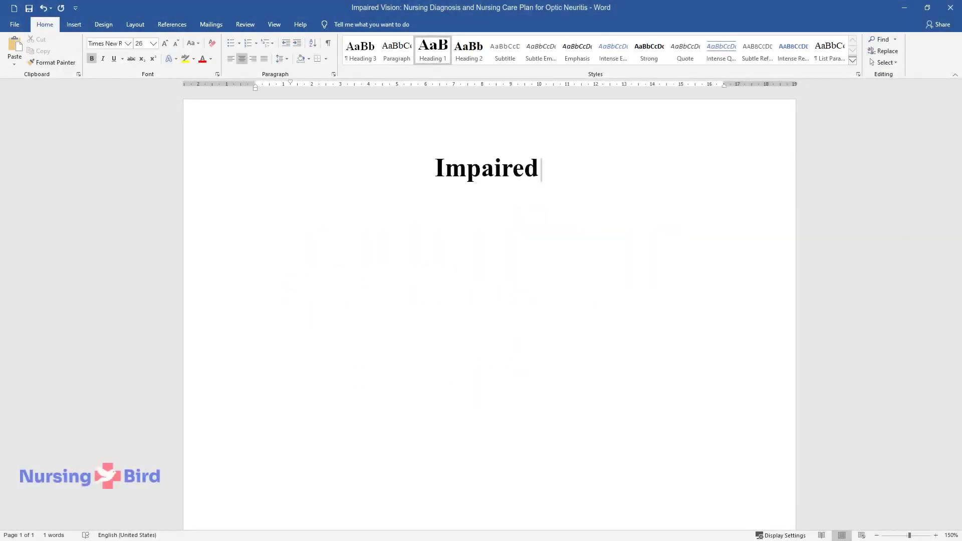
Finish the title 'Impaired Vision: Nursing Diagnosis and Nursing Care Plan for Optic Neuritis', add 'Introduction: Nursing Diagnosis for Vision Impairment', and start the intro paragraph
{"action": "type", "text": "agnosis "}
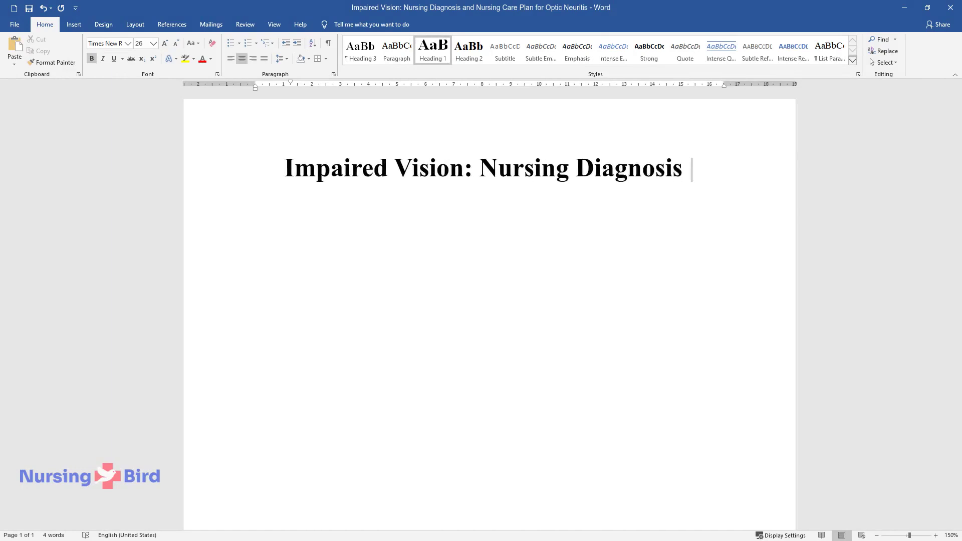
{"action": "type", "text": "and Nursing Care Plan for Optic Neuritis"}
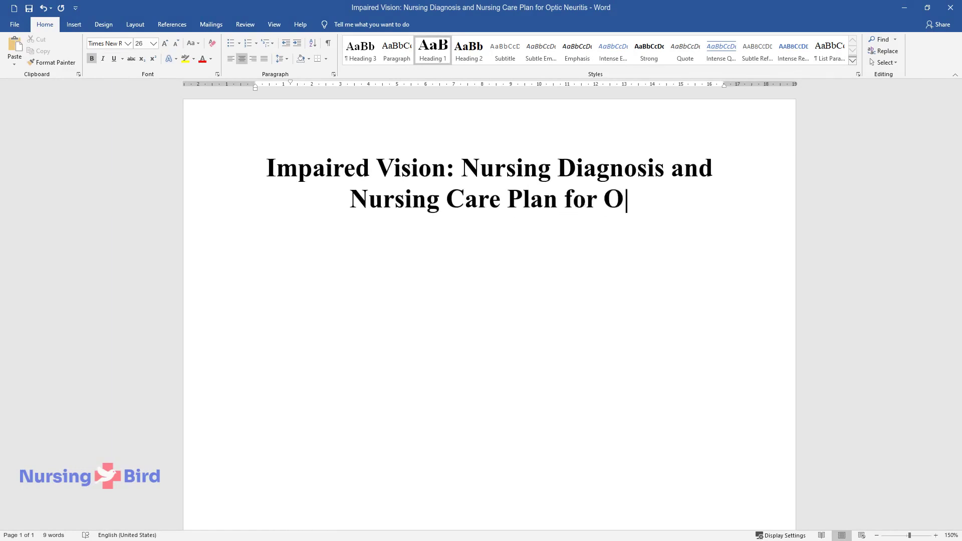
{"action": "key", "text": "Return"}
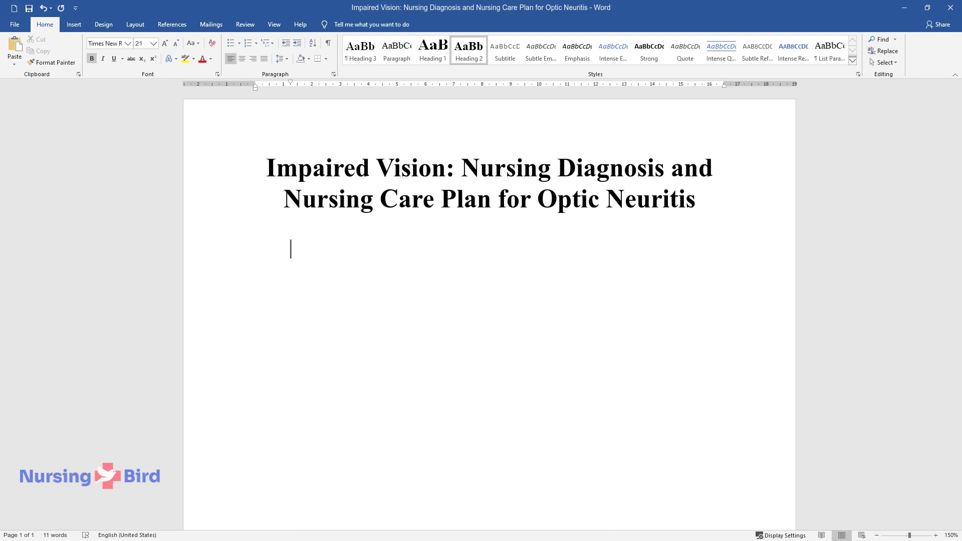
{"action": "type", "text": "Introduction: Nursing Diagno"}
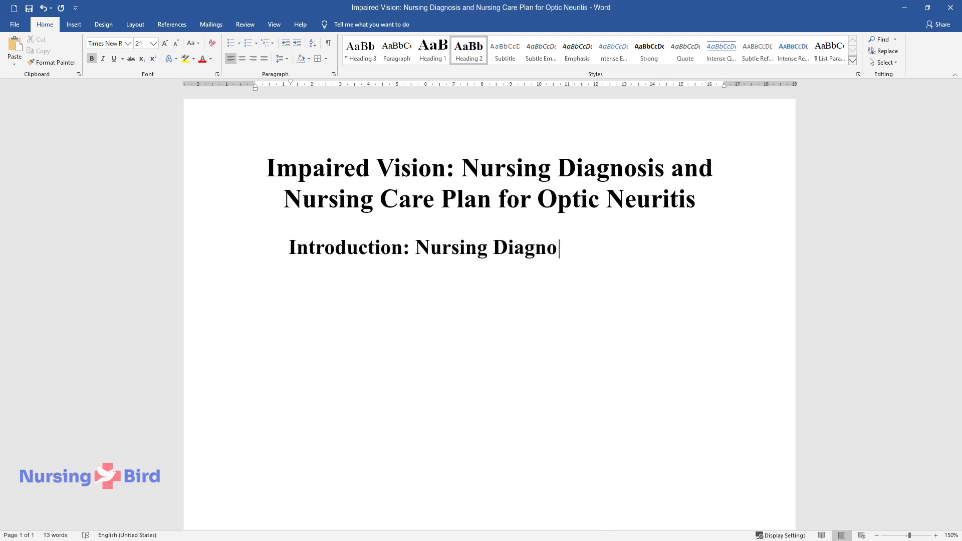
{"action": "type", "text": "sis for Vision Impairment"}
{"action": "key", "text": "Return"}
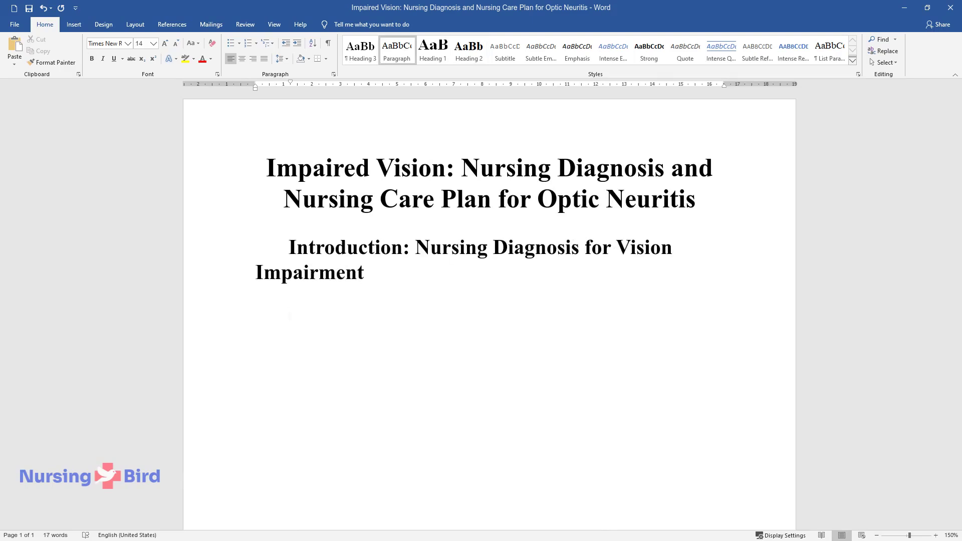
{"action": "type", "text": "This paper discuss"}
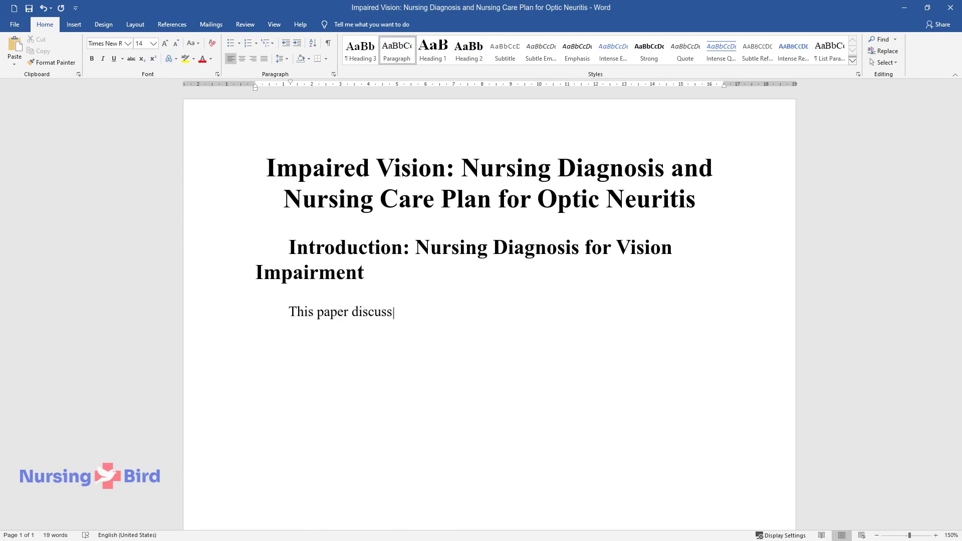
{"action": "type", "text": "es a case of a patient who presente"}
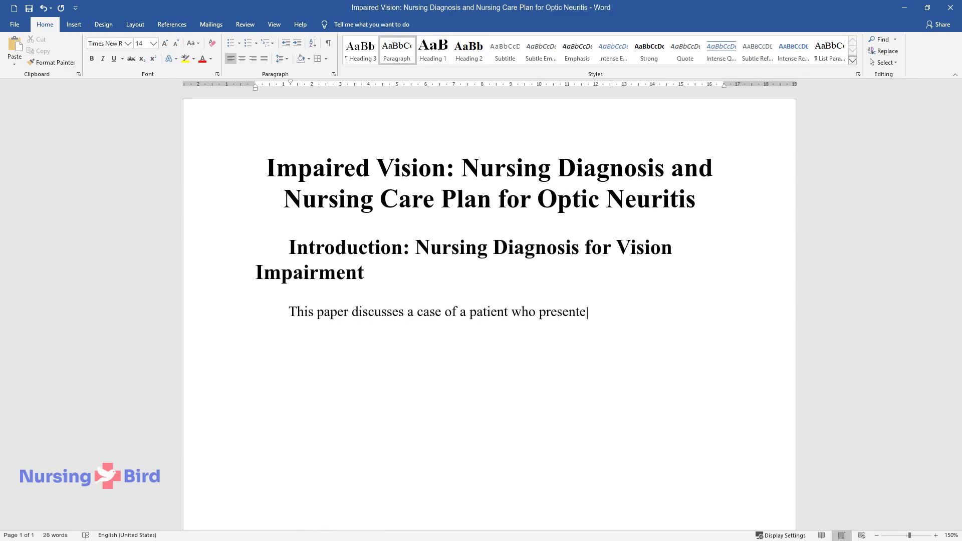
{"action": "type", "text": "d to the emergency department wit"}
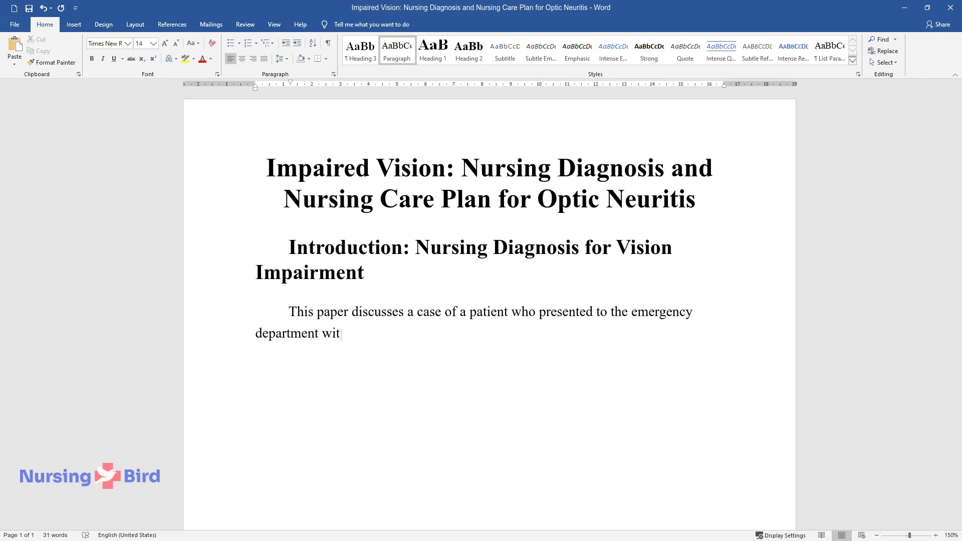
{"action": "type", "text": "h complaints of significant vision "}
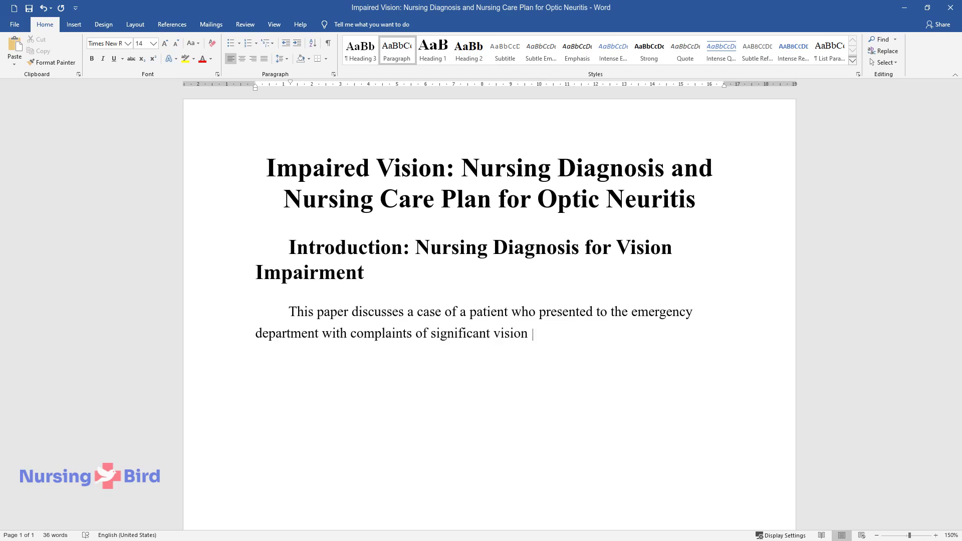
{"action": "type", "text": "impairment in one eye. After discussing the patient'"}
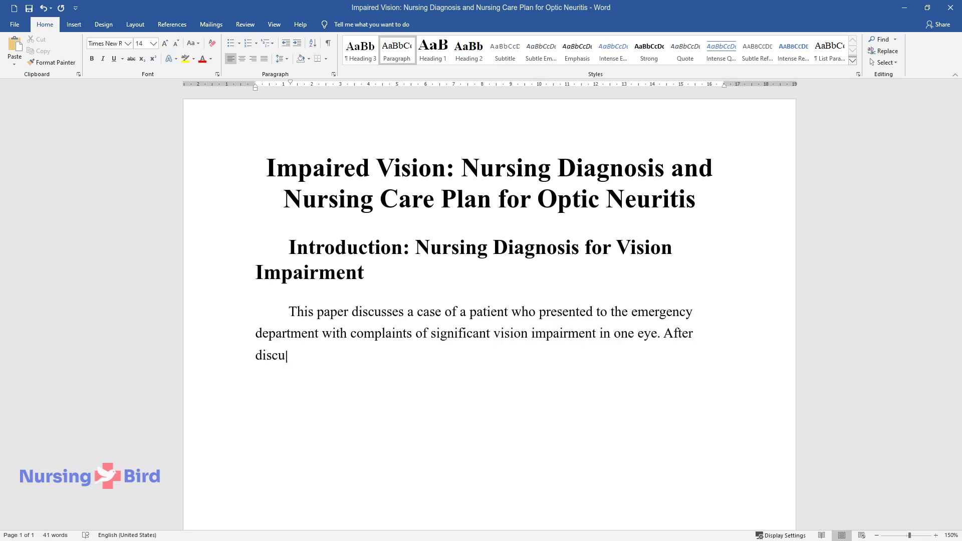
{"action": "type", "text": "s subjective symp"}
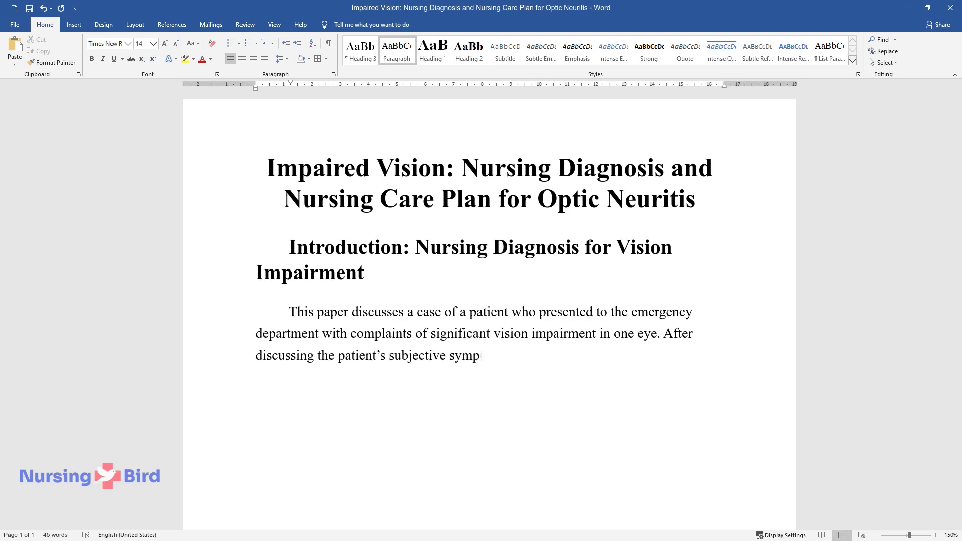
{"action": "type", "text": "toms and objective examination fin"}
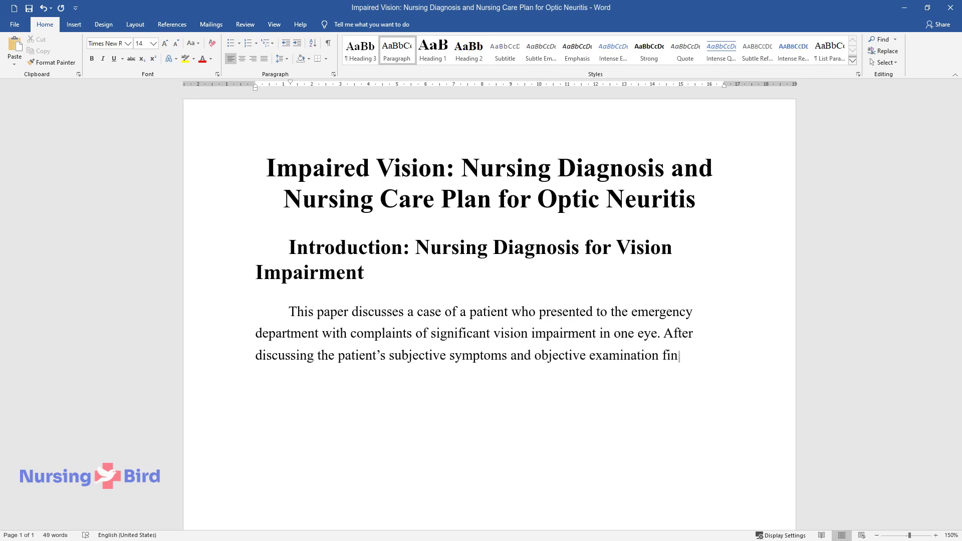
{"action": "type", "text": "dings, this report will provide an "}
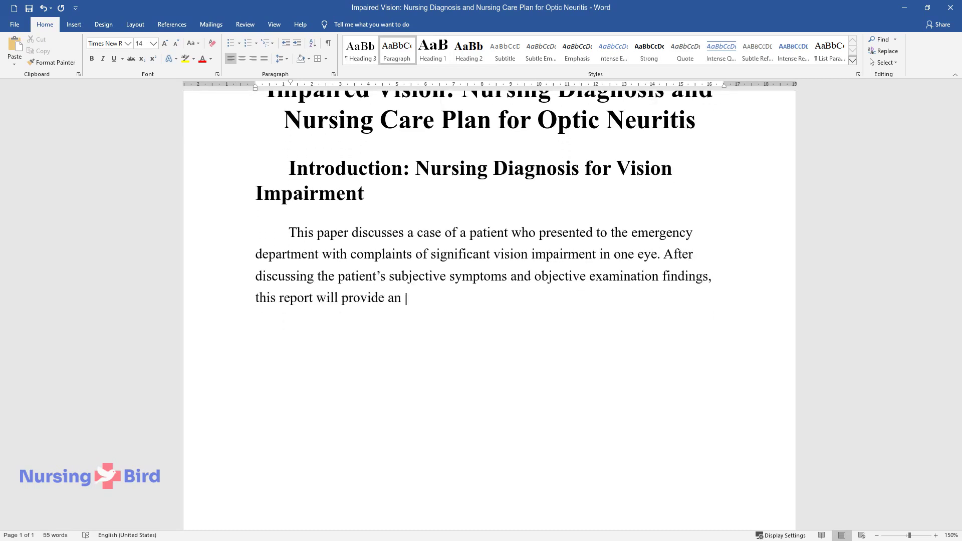
{"action": "type", "text": "impaired vision nursing diagnosis."}
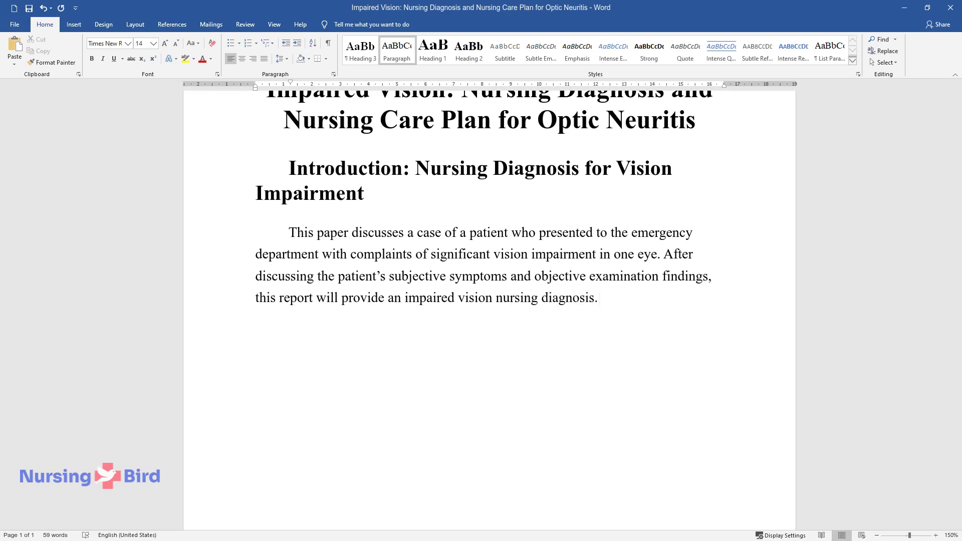
{"action": "type", "text": " Finally, the paper will present a nursing care plan"}
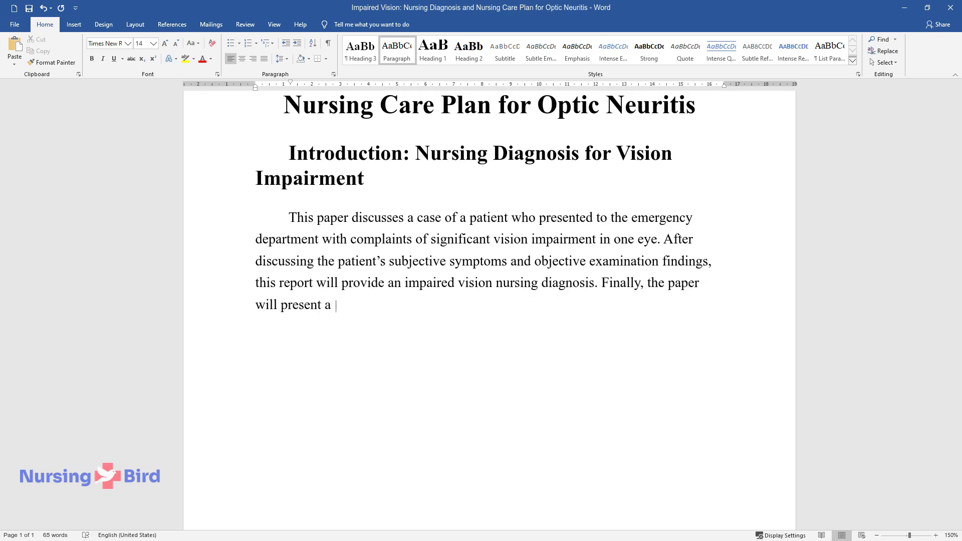
{"action": "type", "text": " for optic neurit"}
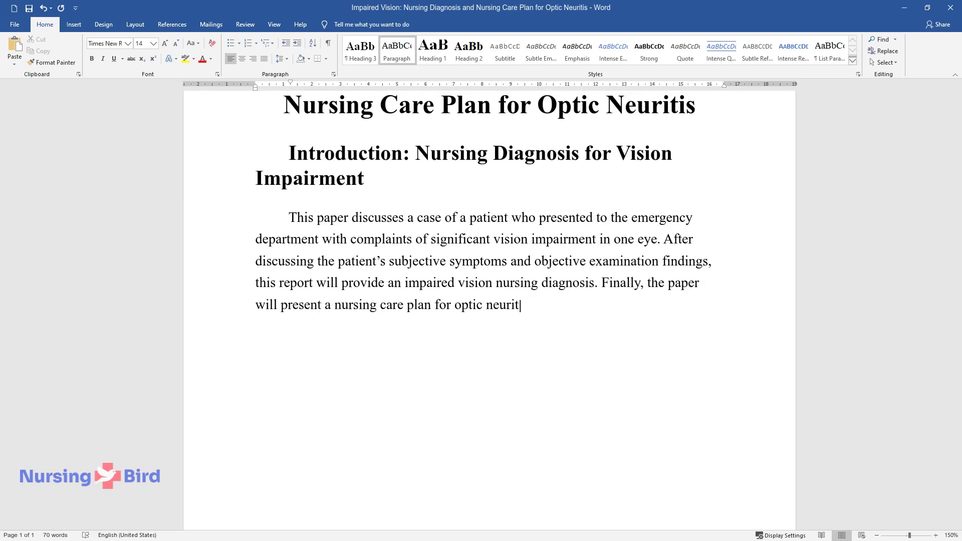
{"action": "type", "text": "is and outline the necessary patient education."}
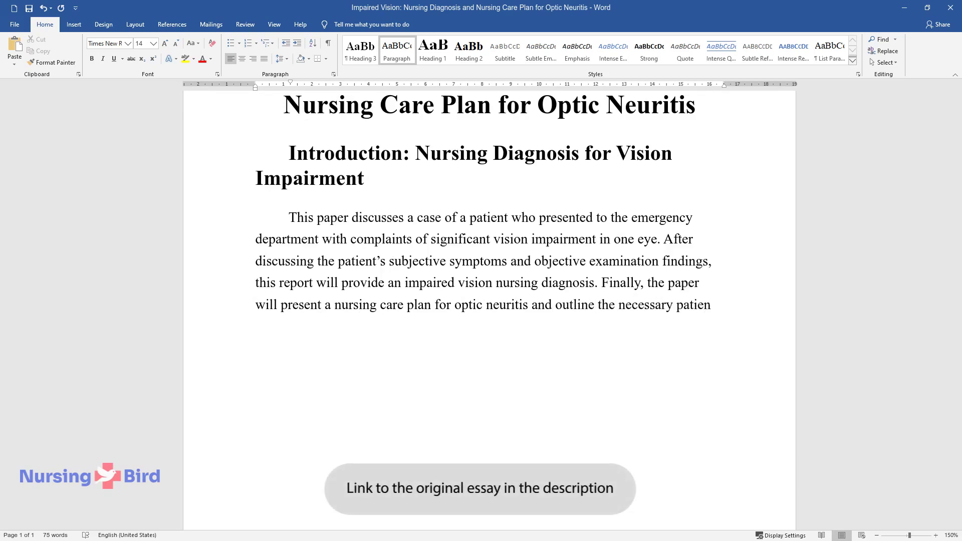
Add the 'History of the Present Illness' heading and begin its paragraph about the 32-year-old female's vision decrease
{"action": "key", "text": "Return"}
{"action": "type", "text": "Hist"}
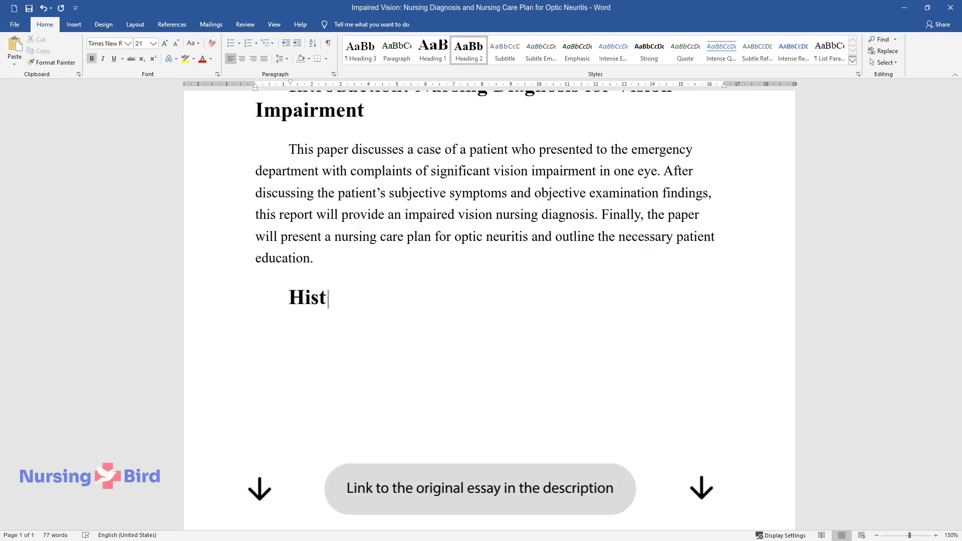
{"action": "type", "text": "ory of the Present Illness"}
{"action": "key", "text": "Return"}
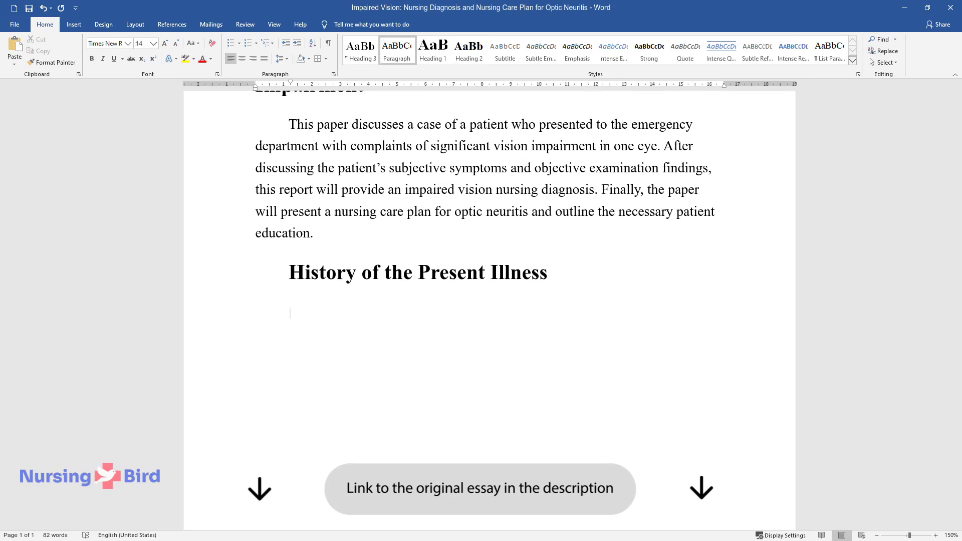
{"action": "type", "text": "The patient is"}
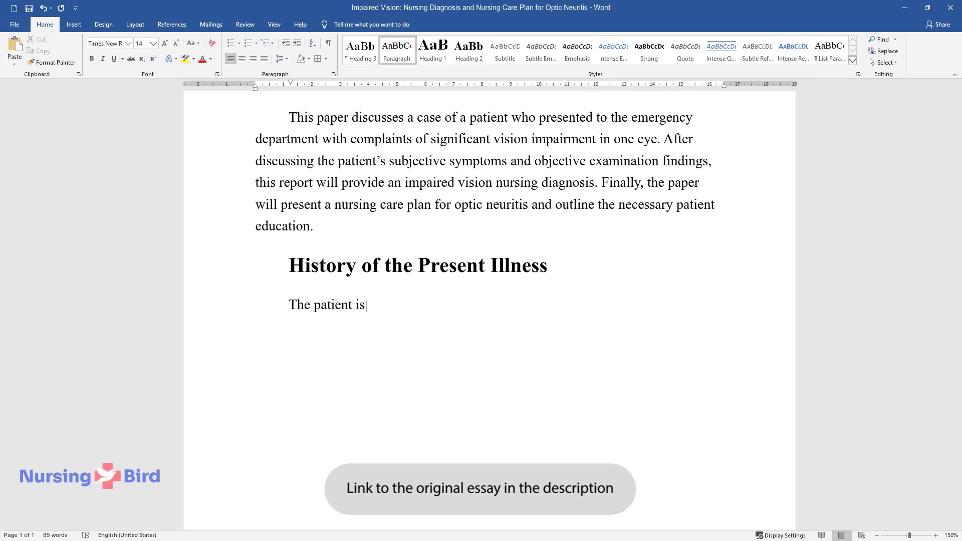
{"action": "type", "text": " a 32-year-old female referred t"}
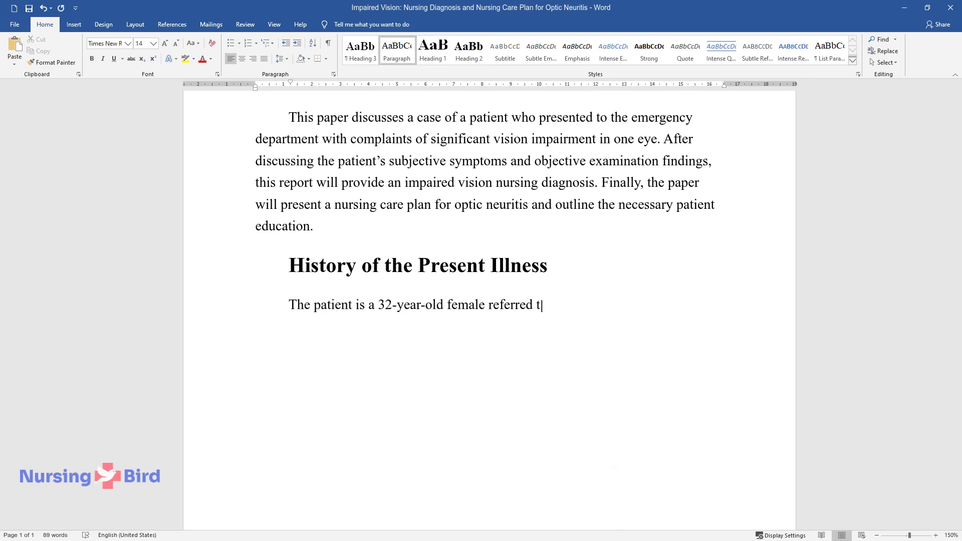
{"action": "type", "text": "o the ER with a major decrease in vision in one "}
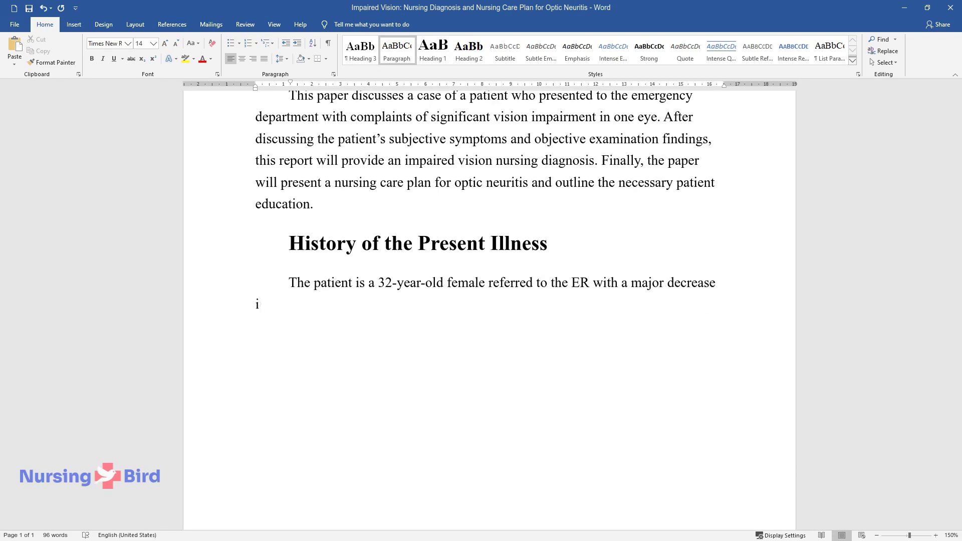
{"action": "type", "text": "eye. The patient is also unable to determine colors. The condition is not associated w"}
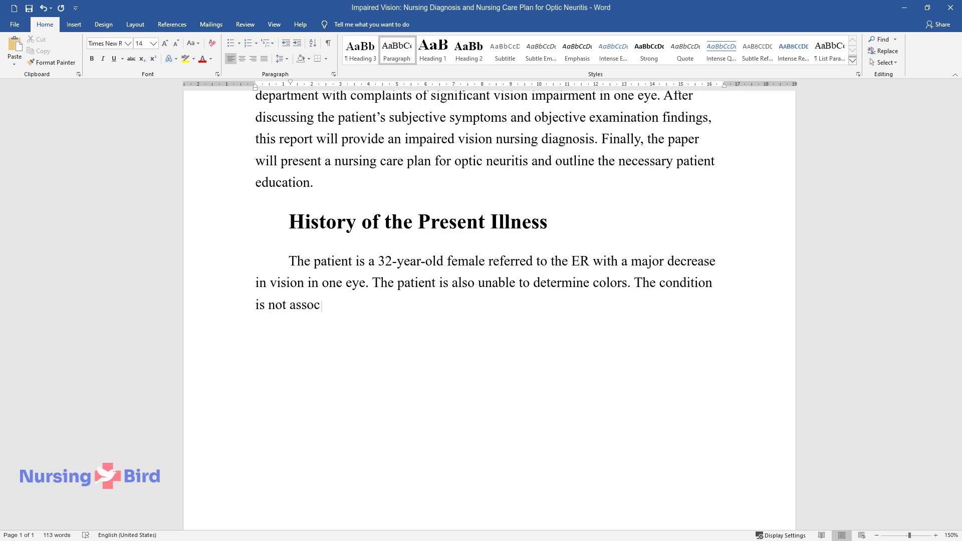
{"action": "type", "text": "ith trauma or injury. The"}
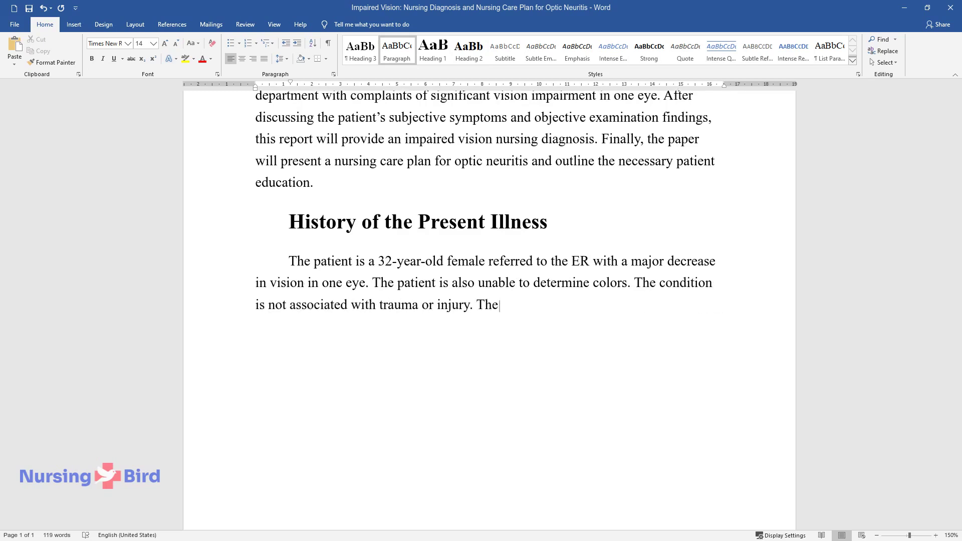
{"action": "type", "text": " vision has worsened during the"}
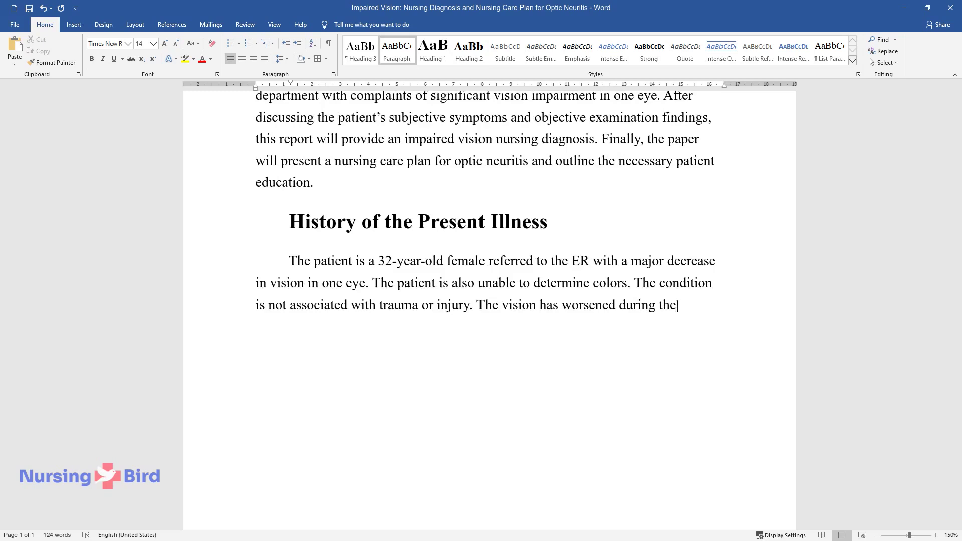
{"action": "type", "text": " day. The patient reports pain w"}
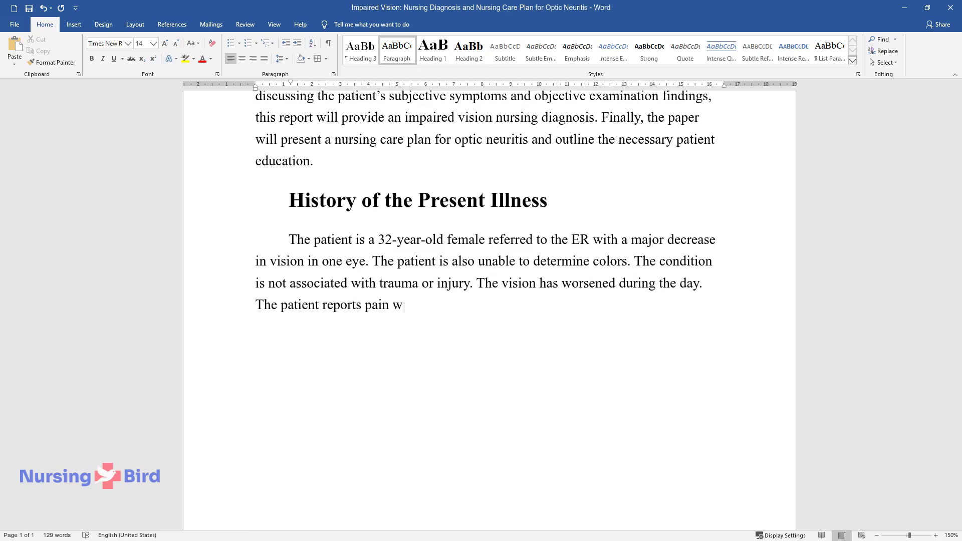
{"action": "type", "text": "hen attempting to move the eye. "}
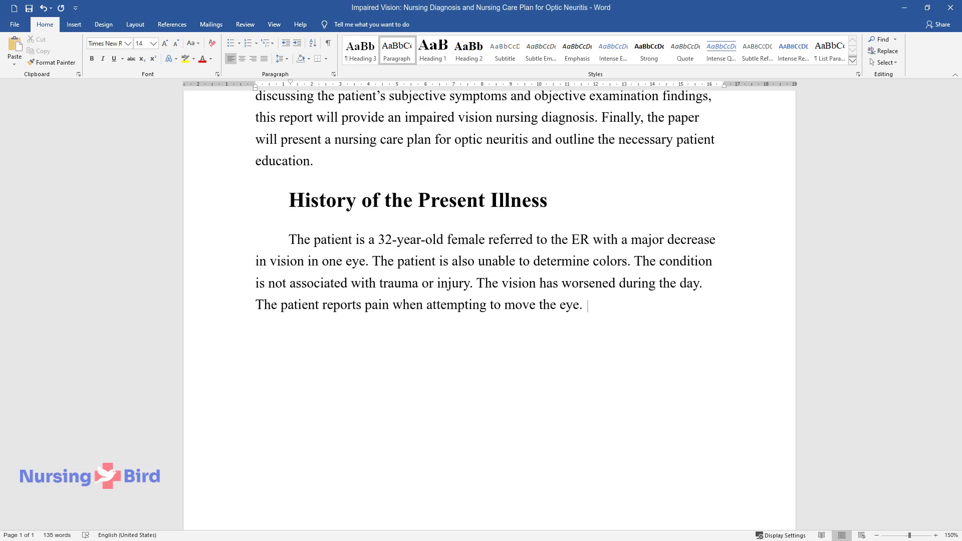
{"action": "type", "text": "She denies exposure to chemicals"}
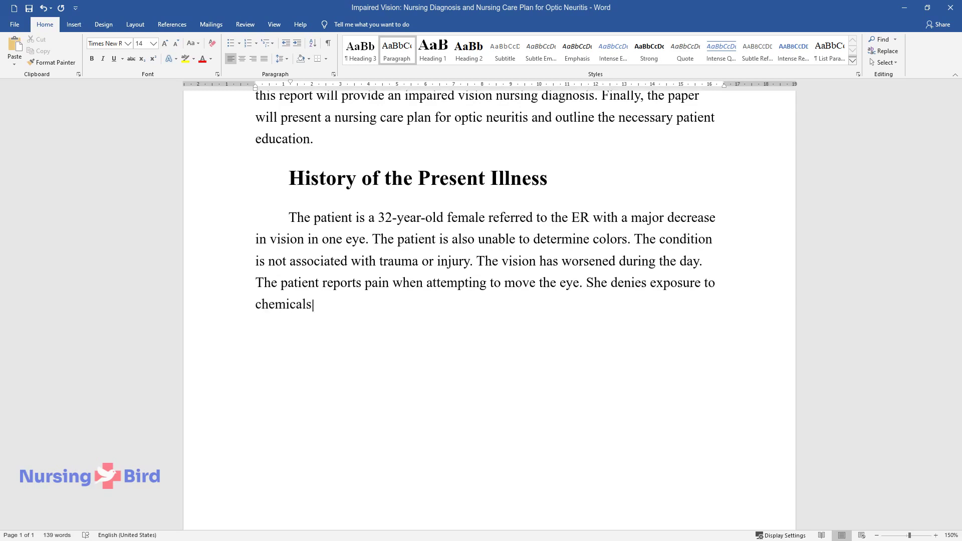
{"action": "type", "text": ", tearing, redness, and swellin"}
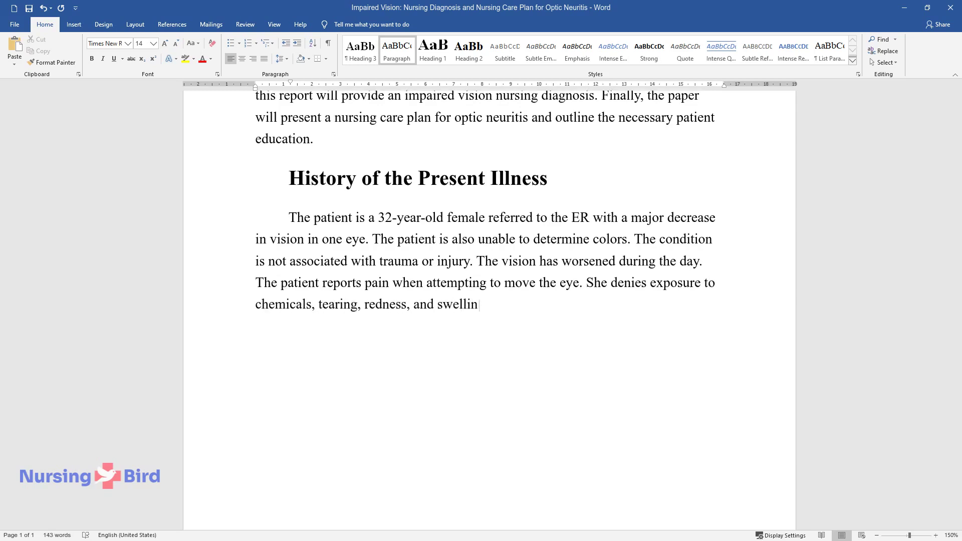
{"action": "type", "text": "g. The patient reports the occur"}
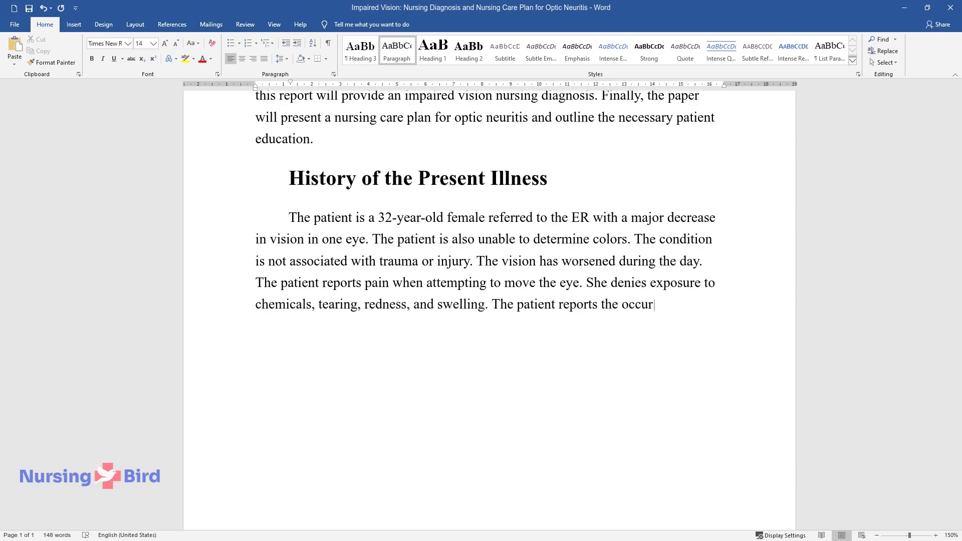
{"action": "type", "text": "rence of a similar incident one "}
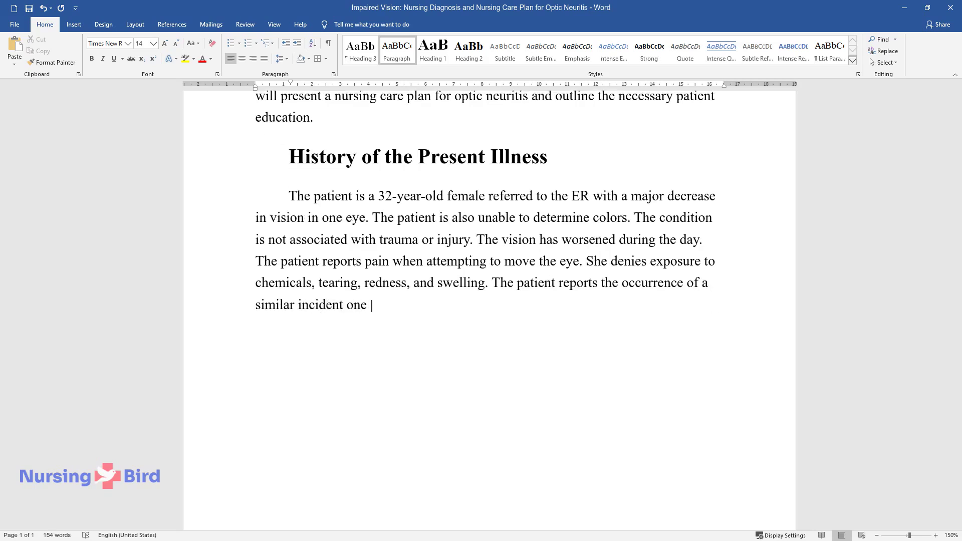
{"action": "type", "text": "month prior. The relief is assoc"}
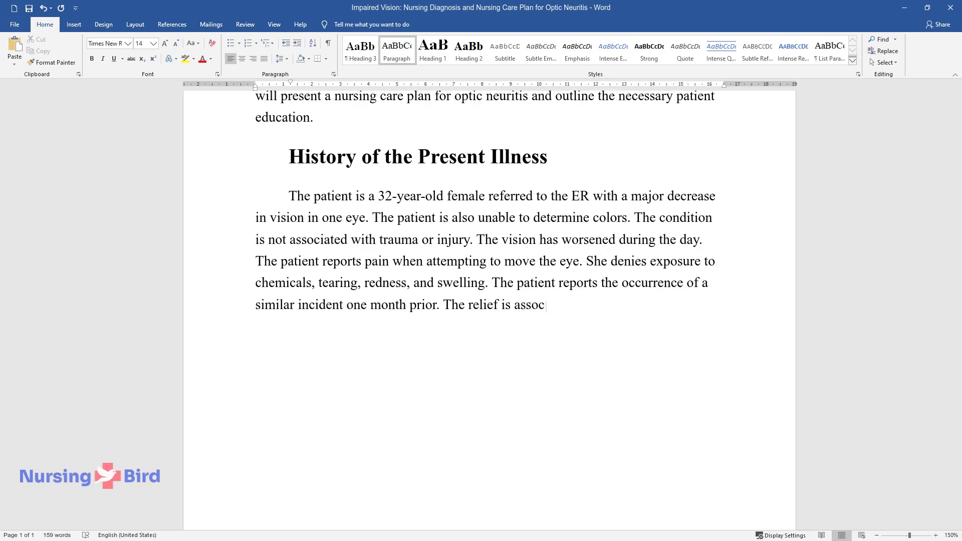
{"action": "type", "text": "iated with the decreased temperature of the env"}
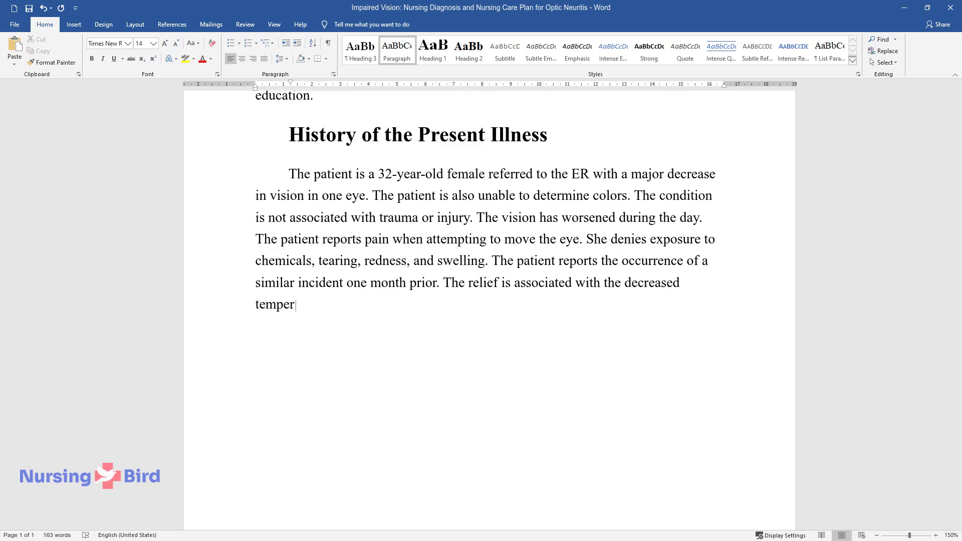
{"action": "type", "text": "ironment (condit"}
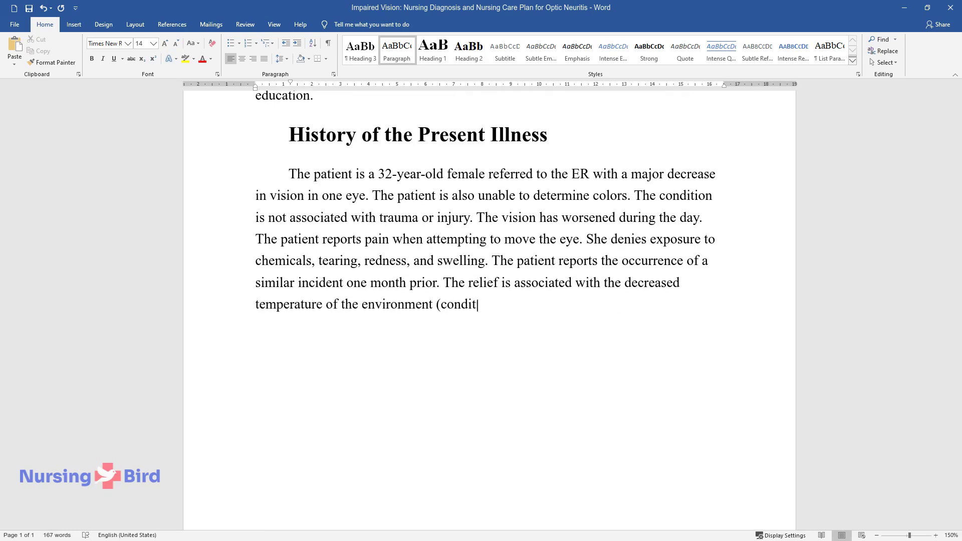
{"action": "type", "text": "ioned air). Phy"}
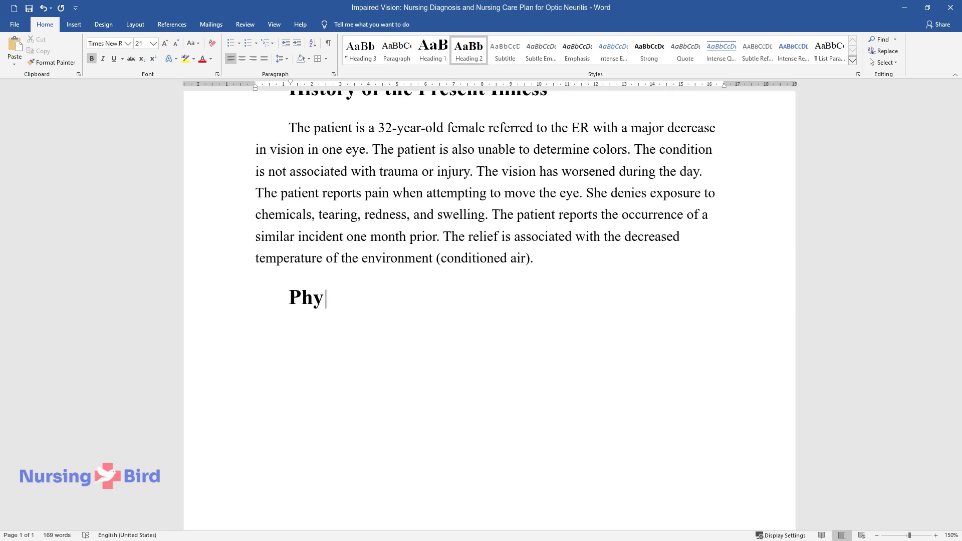
{"action": "type", "text": "sical Examination"}
Write the exam paragraph describing the alert, anxious patient, then start the findings bullets with 'Head: no weaknesses or involuntary movements.'
{"action": "key", "text": "Return"}
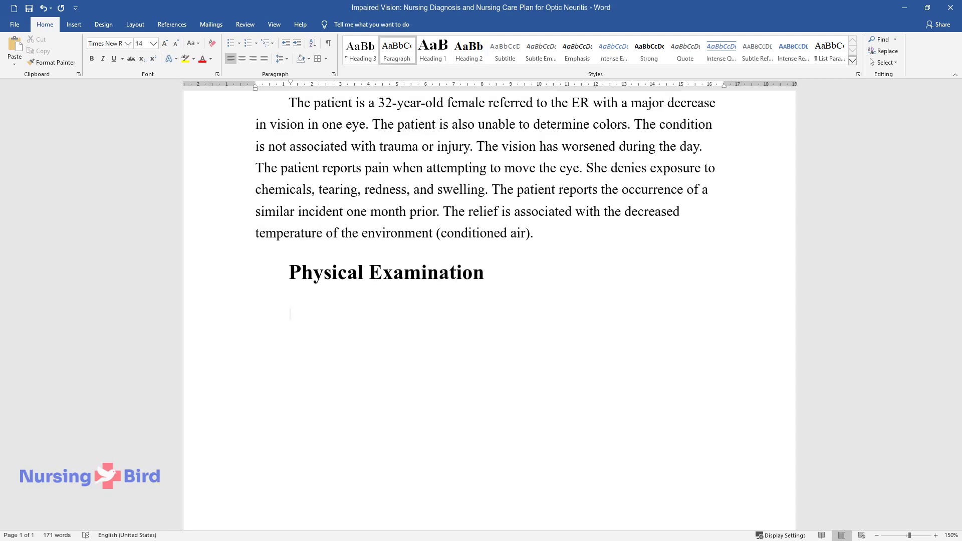
{"action": "type", "text": "The patient is"}
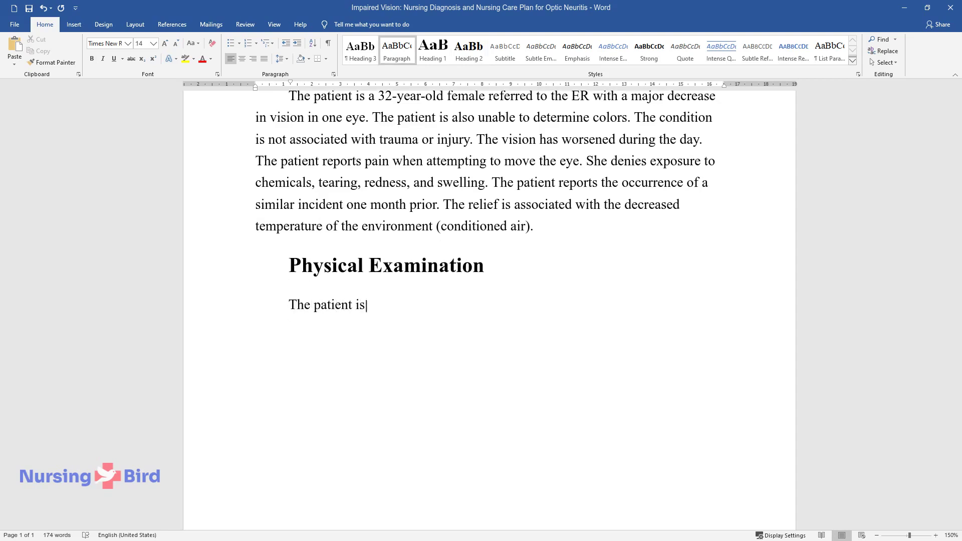
{"action": "type", "text": " alert, uncomfortable, "}
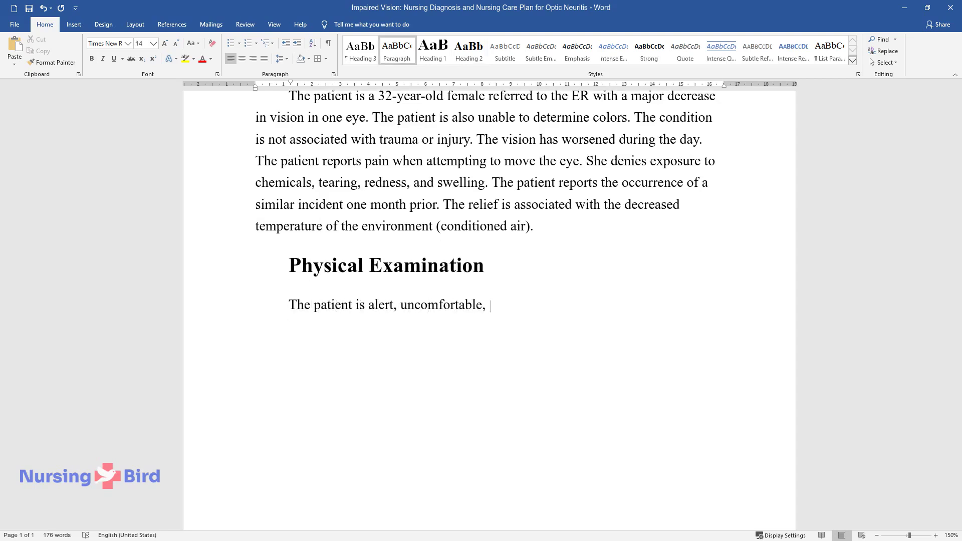
{"action": "type", "text": "anxious due to the condition, and cooperative"}
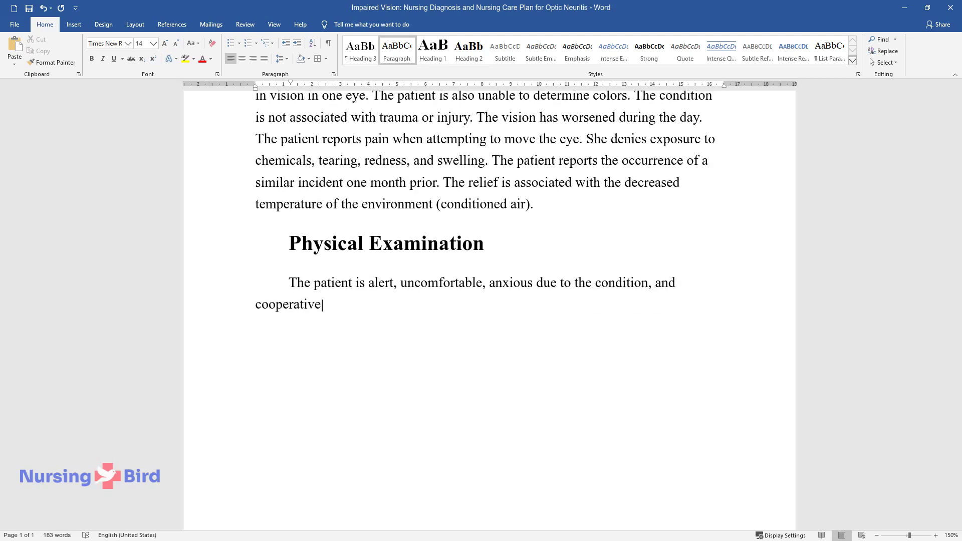
{"action": "type", "text": " with the examination."}
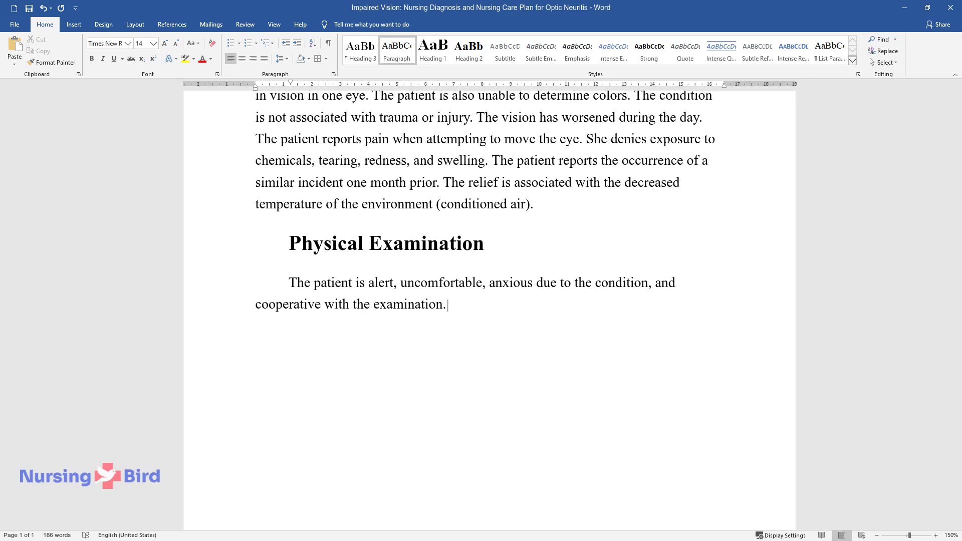
{"action": "type", "text": " Heart rate 64 bpm., regular. Blood pressure 1"}
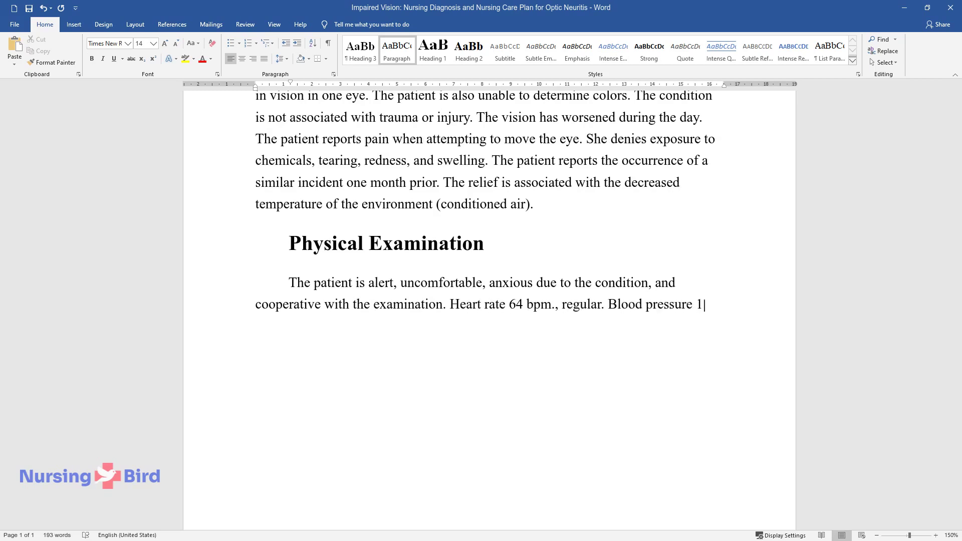
{"action": "type", "text": "35/85. Respiratory rate"}
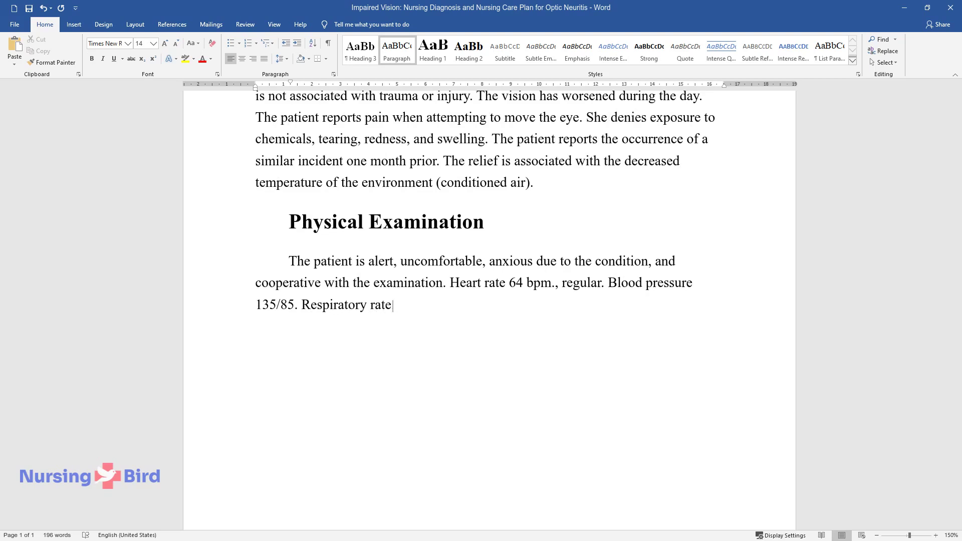
{"action": "type", "text": " 16 bpm. No signs of alcohol, tobacco, or drug intake."}
{"action": "key", "text": "Return"}
{"action": "type", "text": "He"}
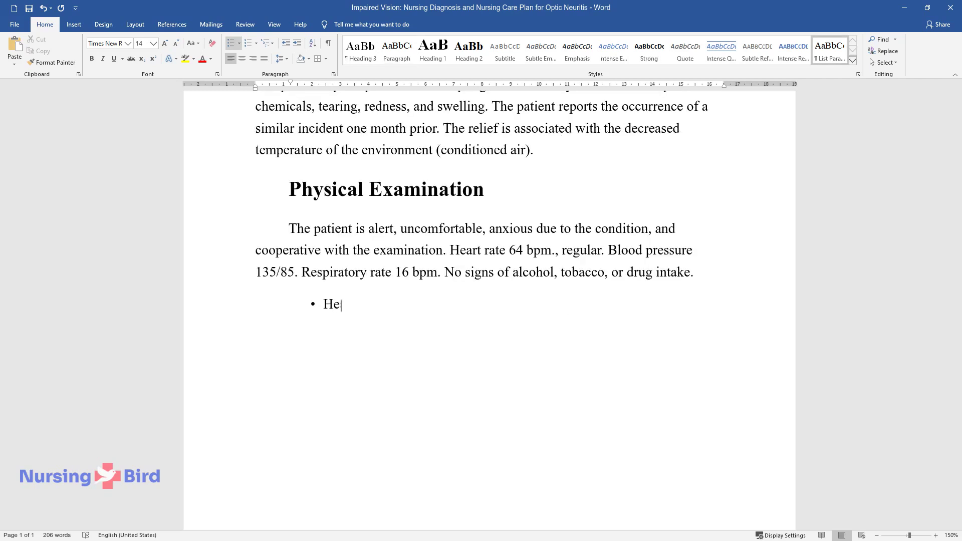
{"action": "type", "text": "ad: no weaknesses or involuntary movements."}
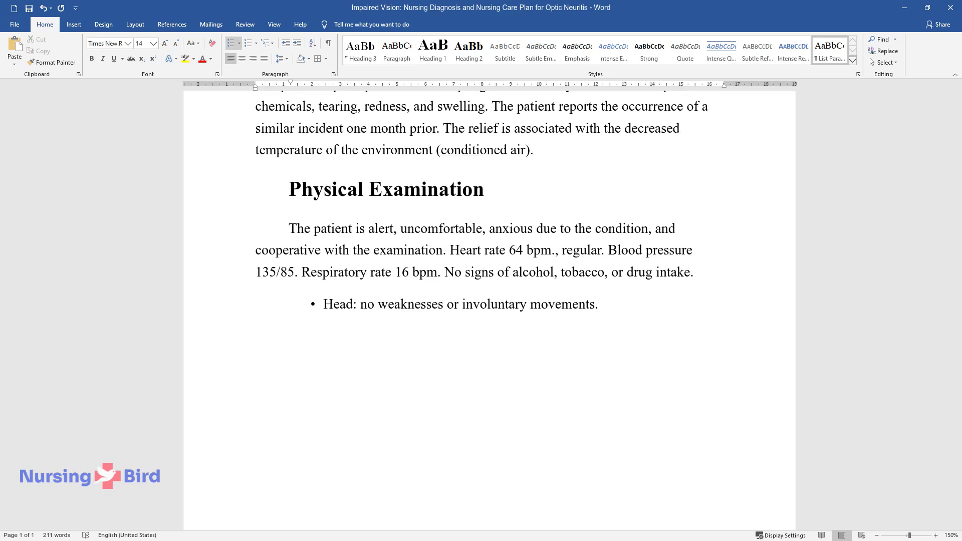
Add the Eyes findings: acuity 20/30 right and 20/200 left, swollen optic disc, white sclera
{"action": "key", "text": "Return"}
{"action": "type", "text": "Eyes: visual acuity 20"}
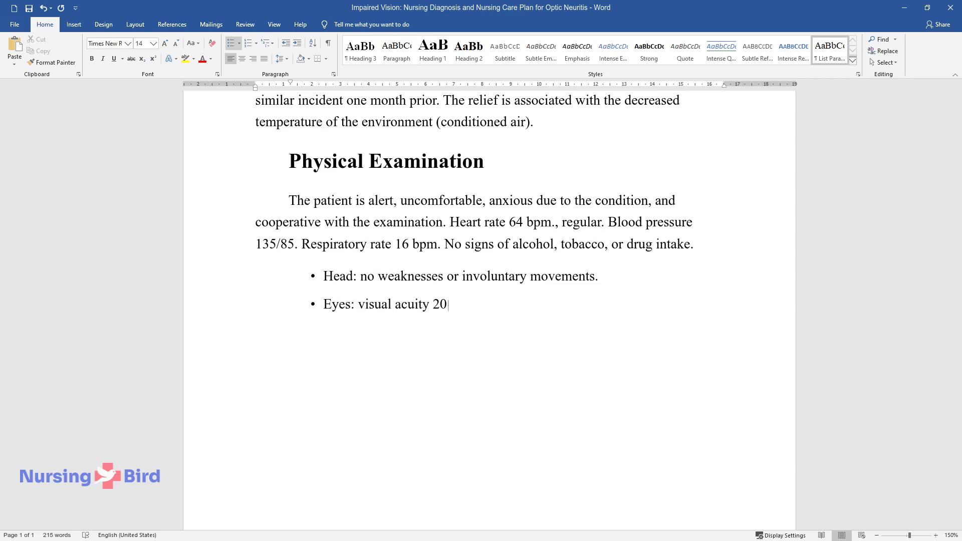
{"action": "type", "text": "/30 in the right eye and 20/"}
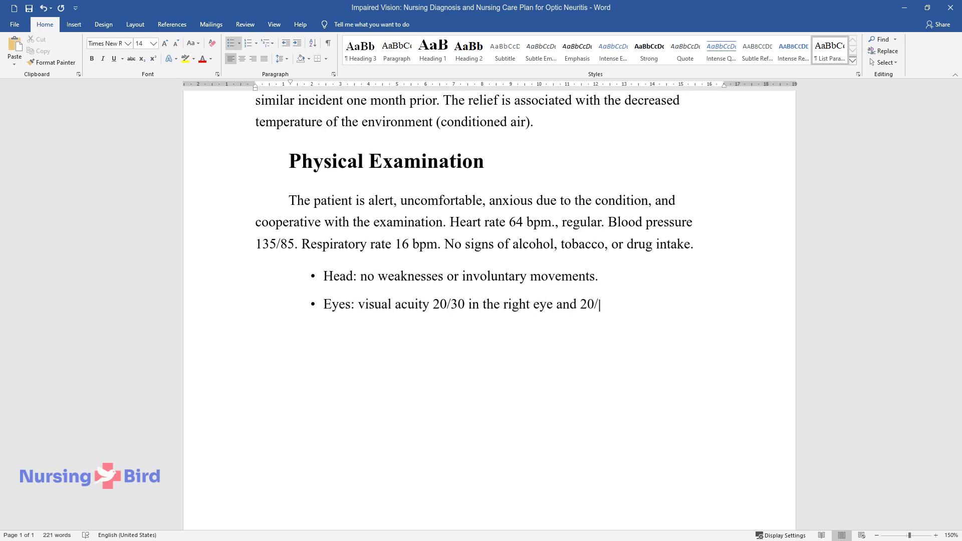
{"action": "type", "text": "200 in the left eye."}
{"action": "key", "text": "Return"}
{"action": "type", "text": "Swolle"}
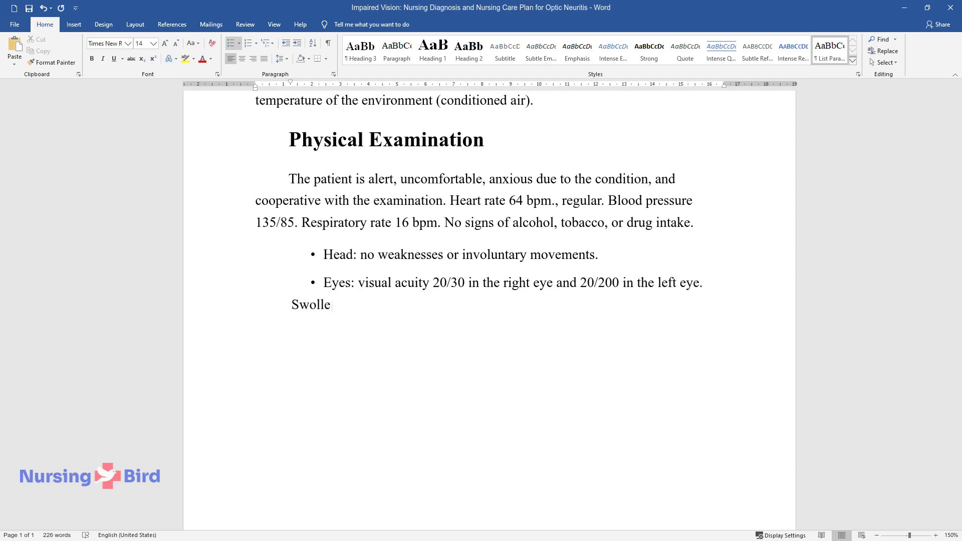
{"action": "type", "text": "n optic disc. Sclera white. "}
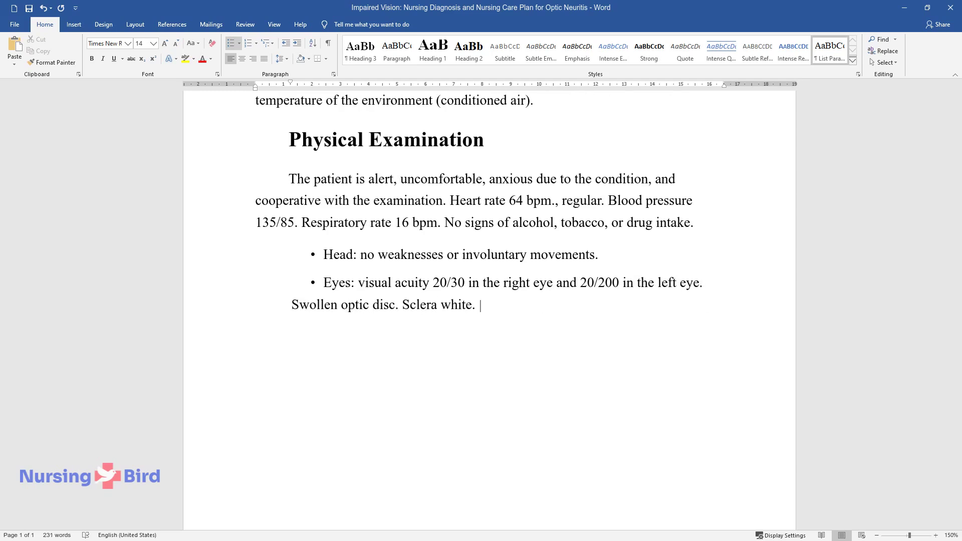
{"action": "type", "text": "Intact visual fields on the"}
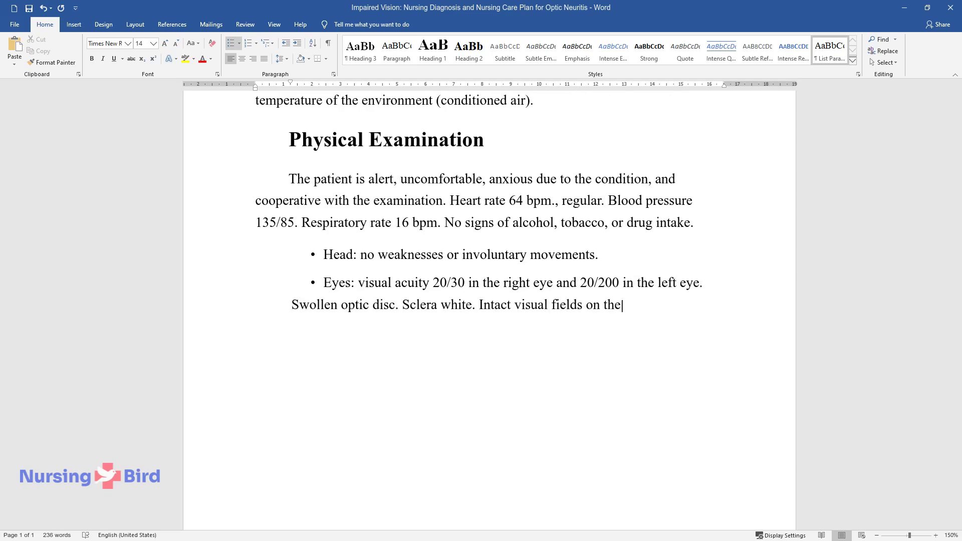
{"action": "type", "text": " right side, unable to acces"}
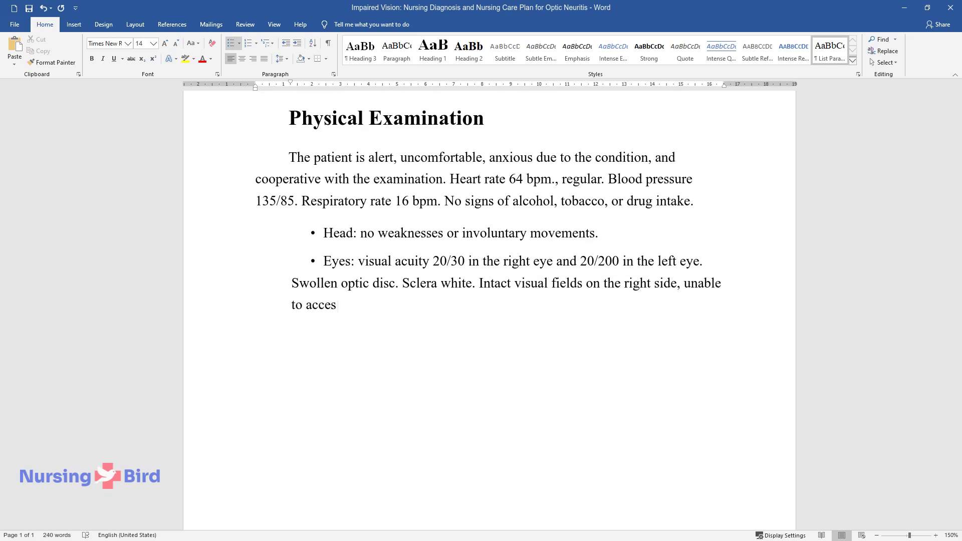
{"action": "type", "text": "s visual fields on the left"}
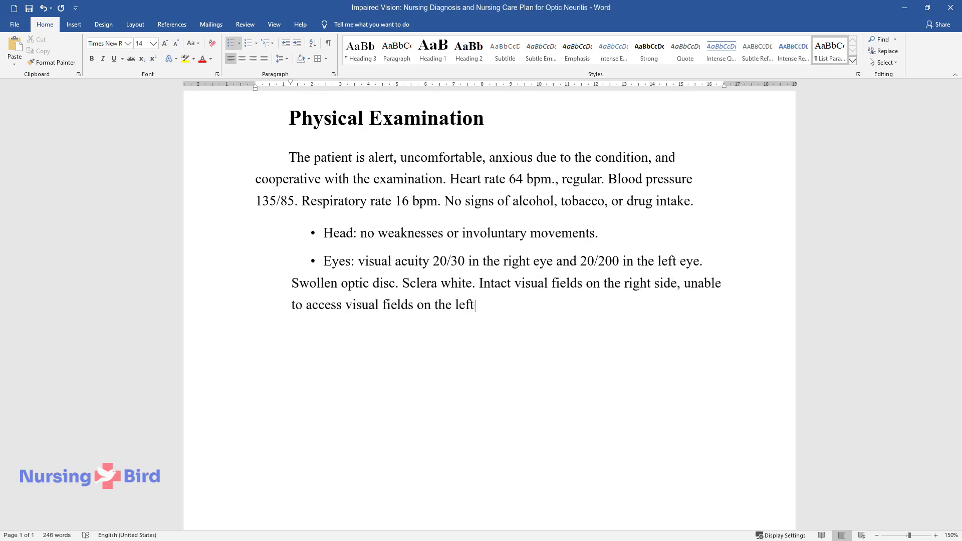
{"action": "type", "text": " side. Brisk pupil response"}
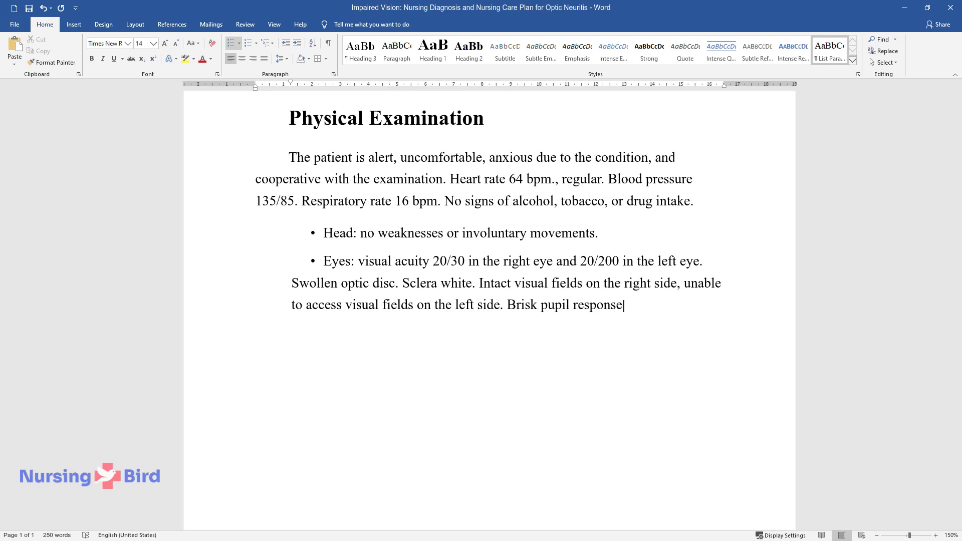
{"action": "type", "text": " to light in the right eye,"}
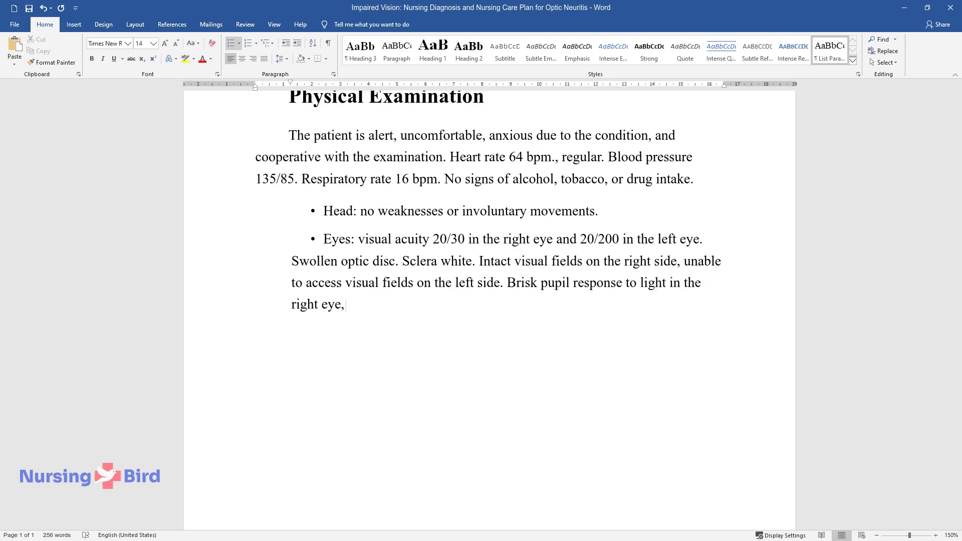
{"action": "type", "text": " diminished in the left eye."}
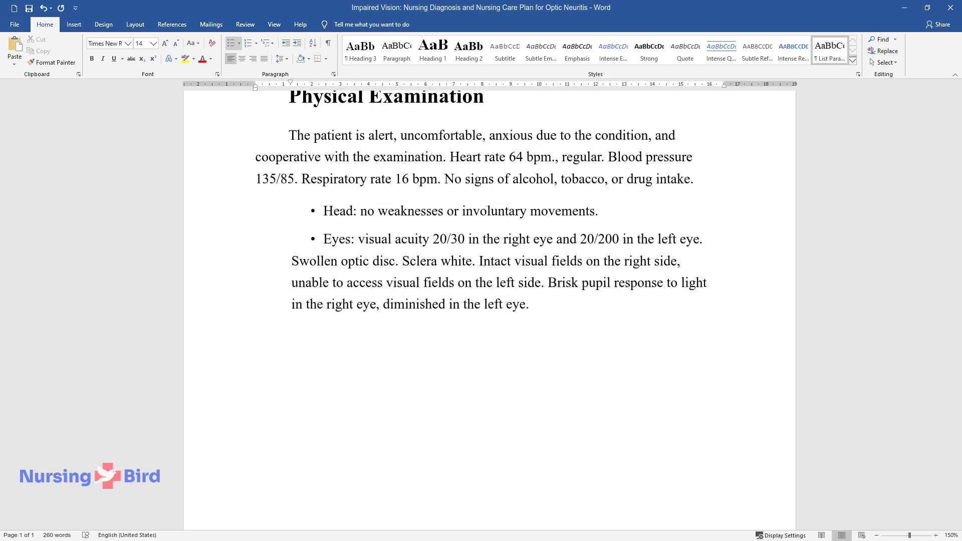
Add bullets for Ears, Nose, Neck, Chest and lungs, and Heart (BP 135/85) findings
{"action": "key", "text": "Return"}
{"action": "type", "text": "Ears: no pain, no lesions."}
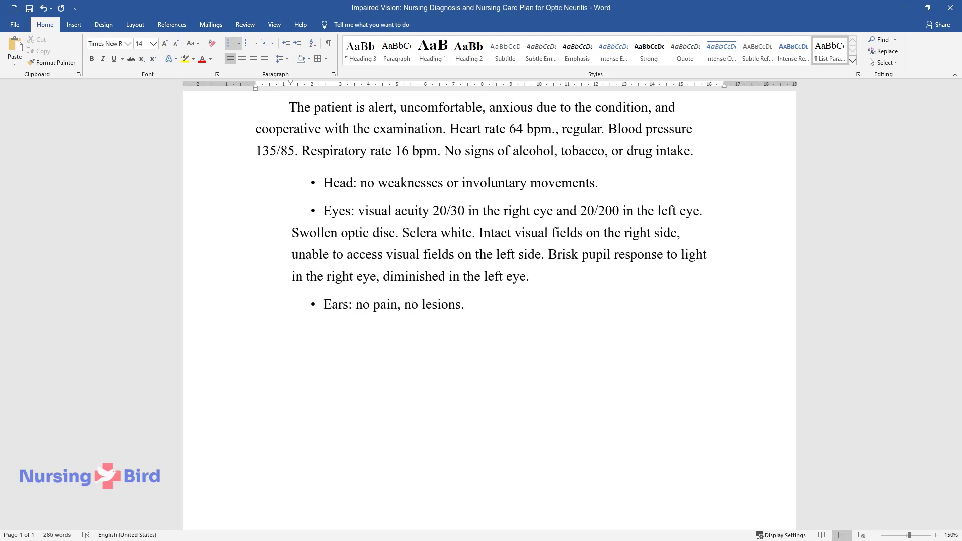
{"action": "key", "text": "Return"}
{"action": "type", "text": "Nose: normal "}
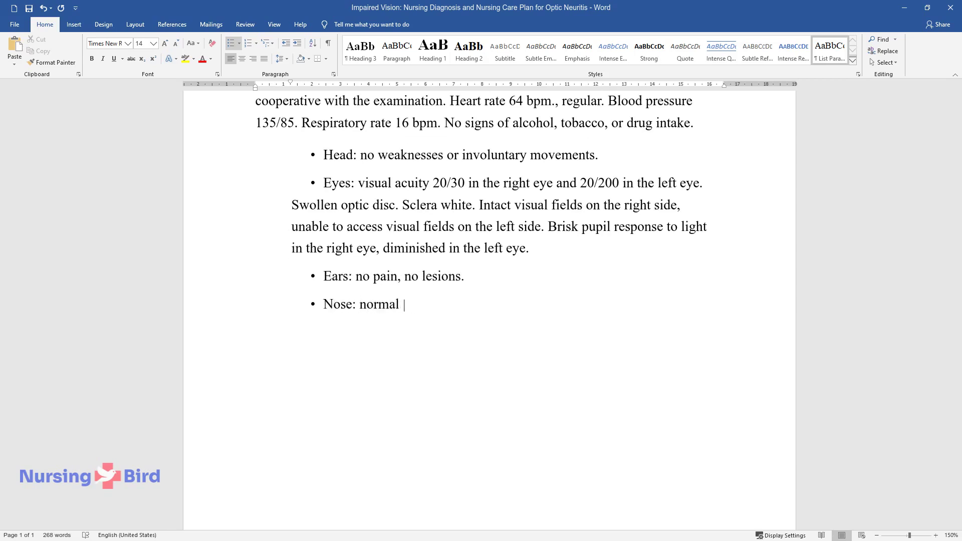
{"action": "type", "text": "mucosa, no deformitie"}
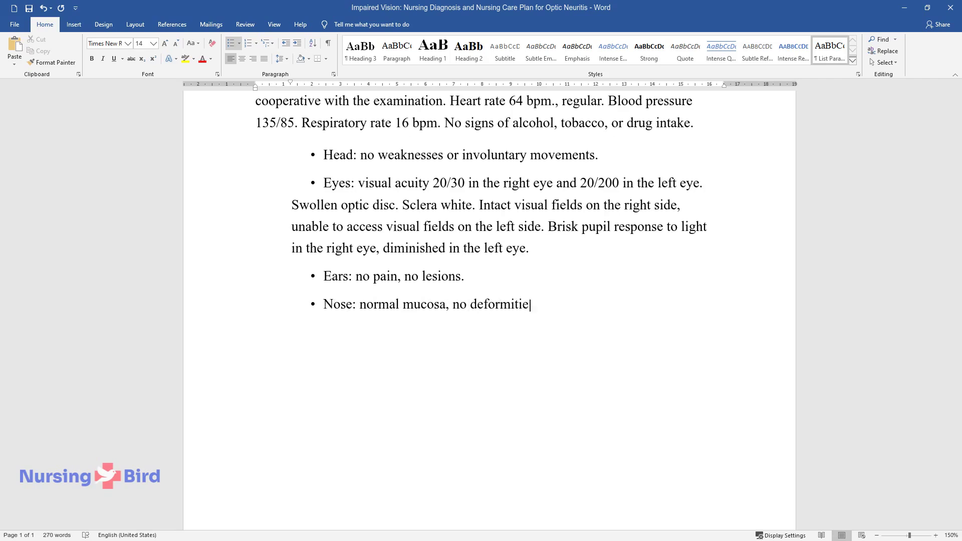
{"action": "type", "text": "s."}
{"action": "key", "text": "Return"}
{"action": "type", "text": "Neck: no"}
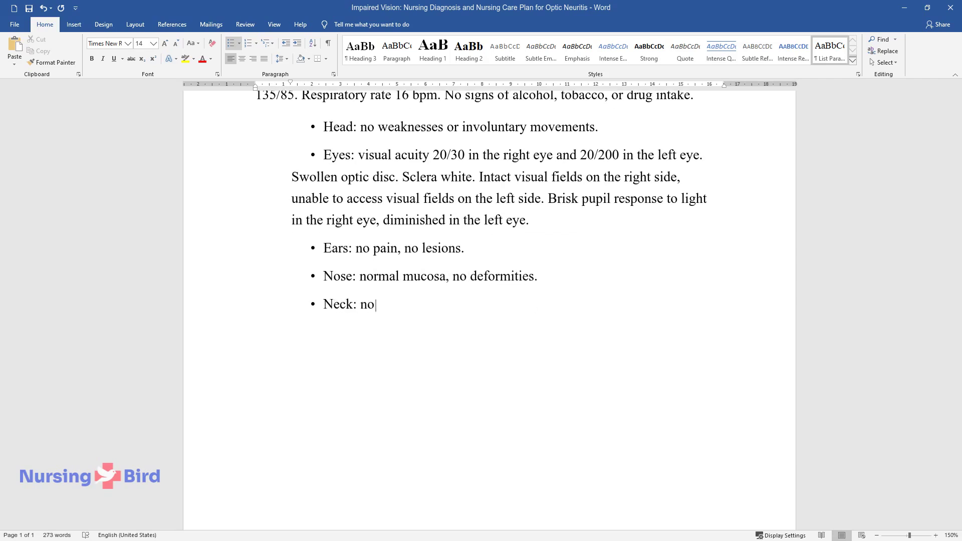
{"action": "type", "text": " rash, no lesions."}
{"action": "key", "text": "Return"}
{"action": "type", "text": "Chest and lungs: clear, no abnormal noises."}
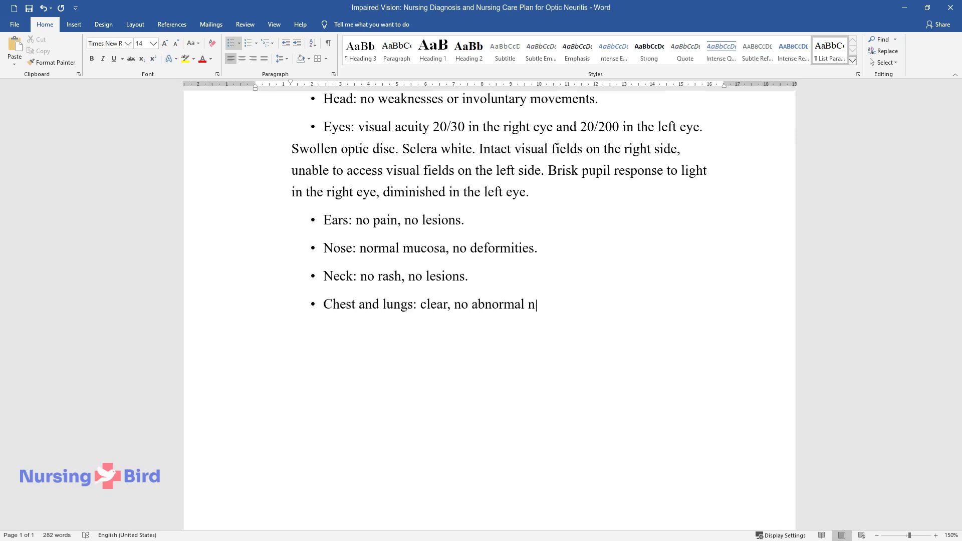
{"action": "key", "text": "Return"}
{"action": "type", "text": "Hea"}
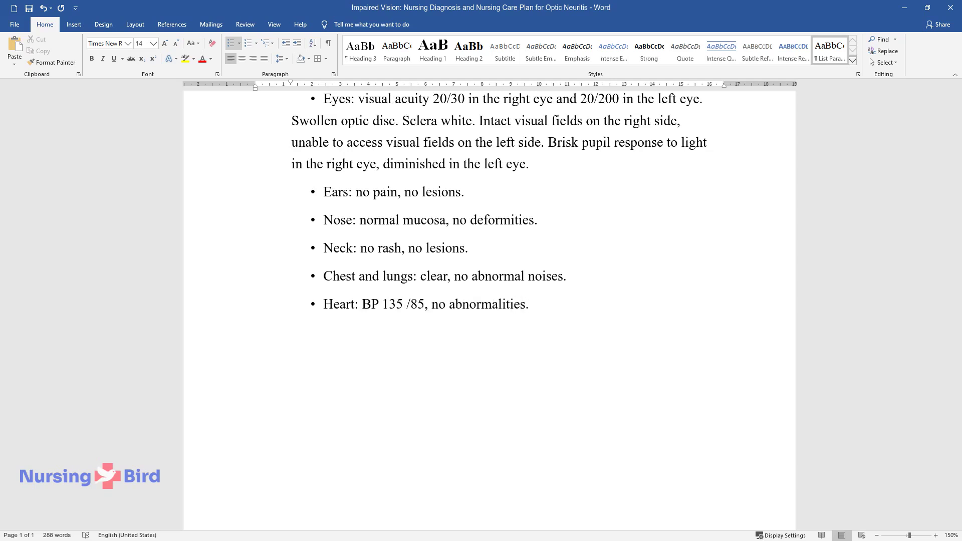
Add bullets for Abdomen, Skin, Musculoskeletal system, and Neurological system (oriented x3, cranial nerves I-XII intact)
{"action": "key", "text": "Return"}
{"action": "type", "text": "Abdomen: no abnorma"}
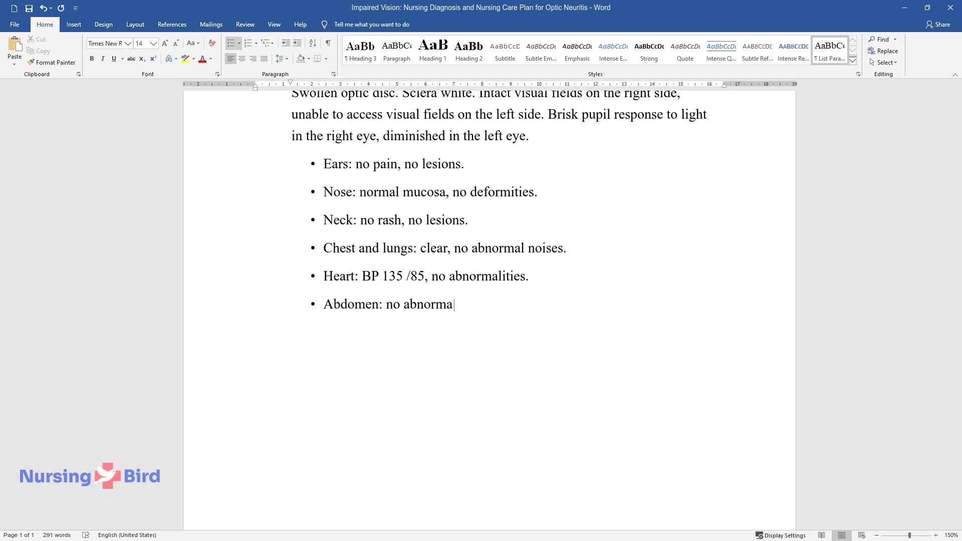
{"action": "type", "text": "lities, no stiffness, n"}
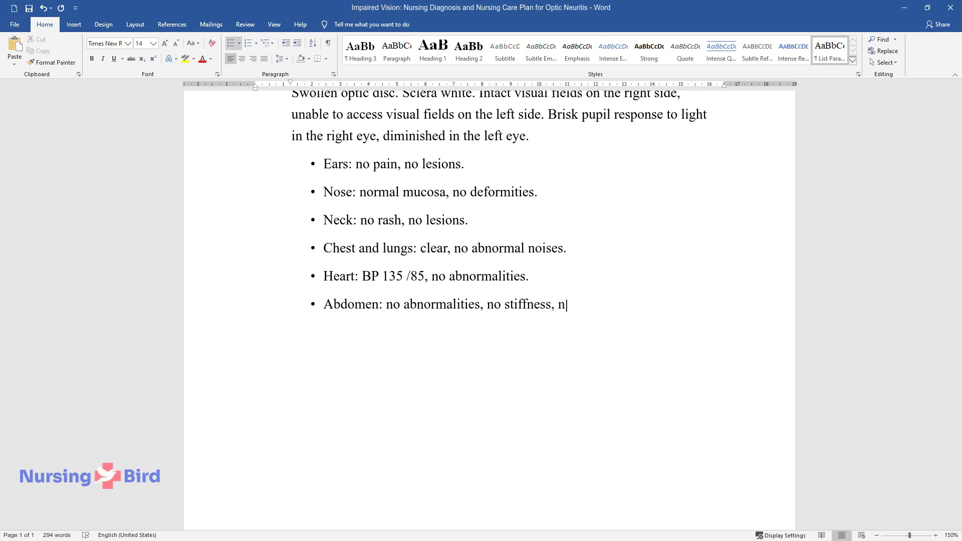
{"action": "key", "text": "Return"}
{"action": "type", "text": "Skin: no rash, no lesions. Normal color and elasticity."}
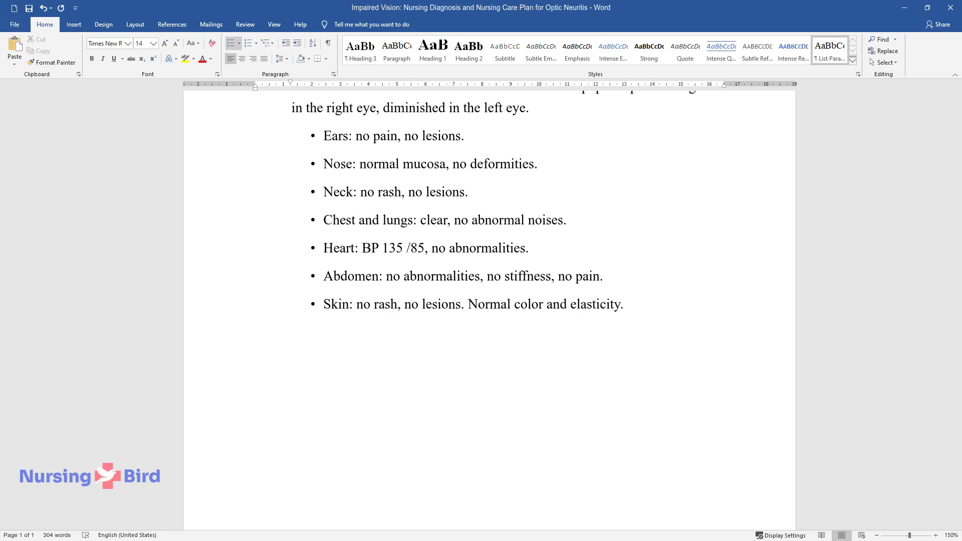
{"action": "key", "text": "Return"}
{"action": "type", "text": "Musculoskeletal system:"}
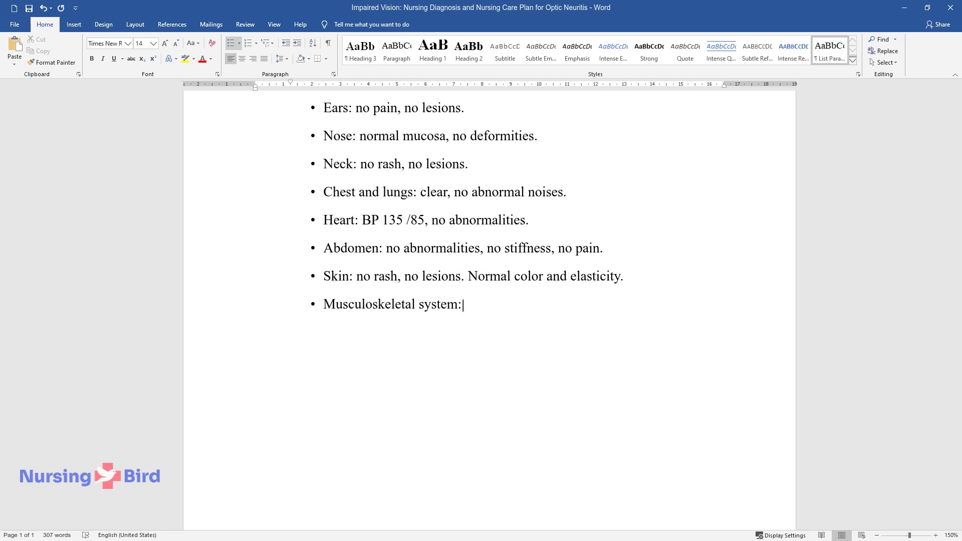
{"action": "type", "text": " normal bulk and tone, no"}
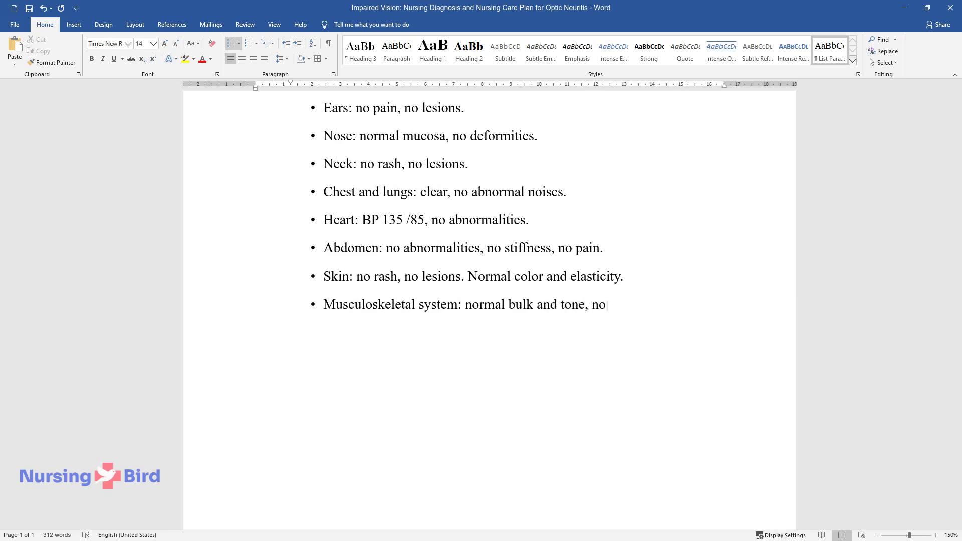
{"action": "type", "text": " abnormalities, no swelling. Normal motion "}
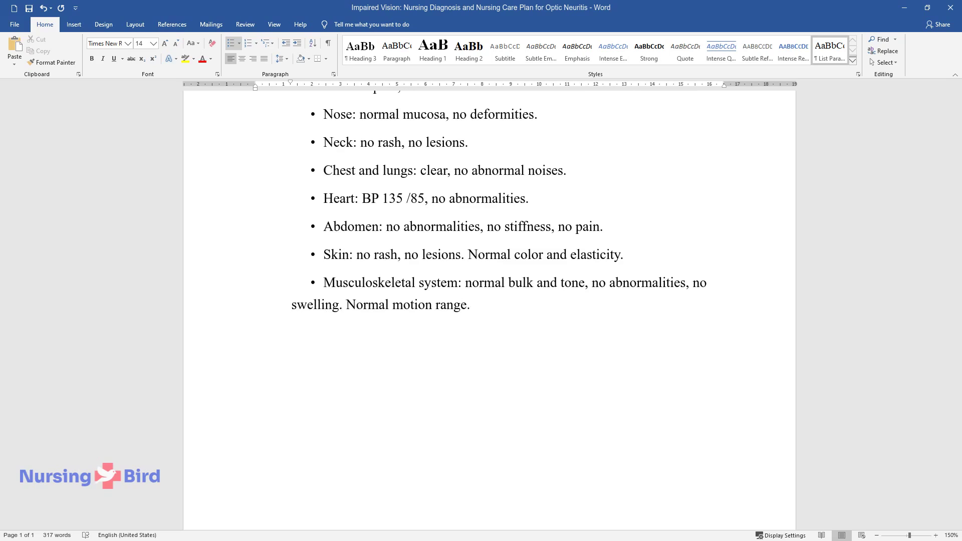
{"action": "type", "text": "range."}
{"action": "key", "text": "Return"}
{"action": "type", "text": "Neurologica"}
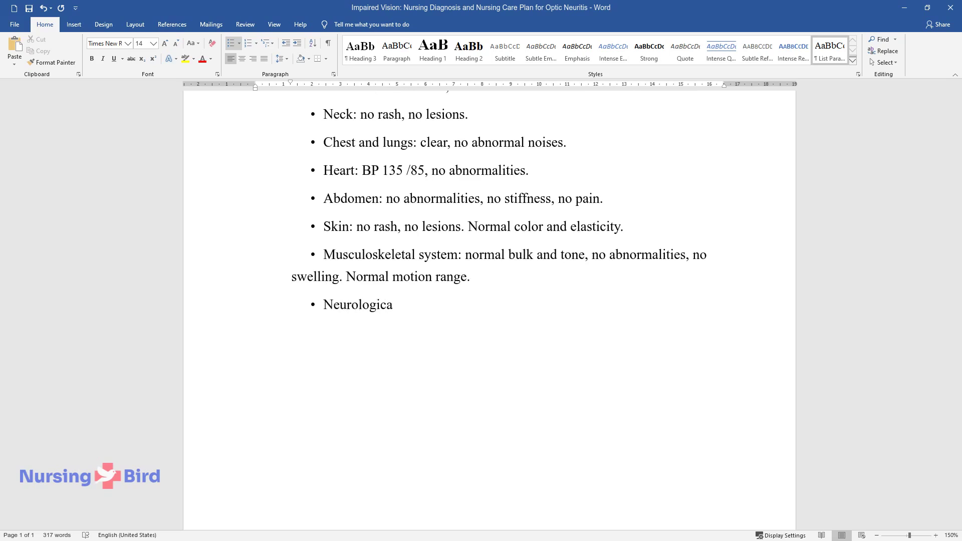
{"action": "type", "text": "l system: oriented x3, cranial nerves I-XII"}
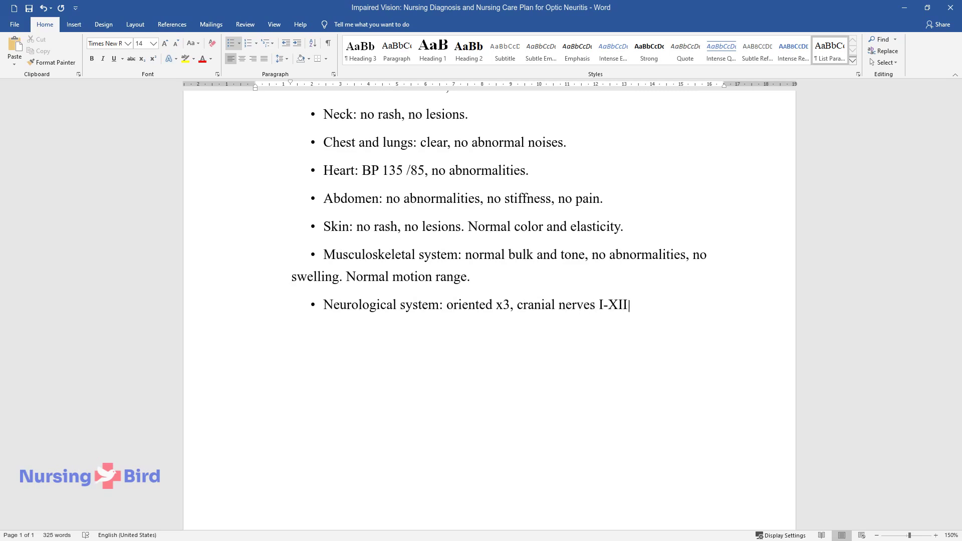
{"action": "type", "text": " intact; horizontal nystagmus present. "}
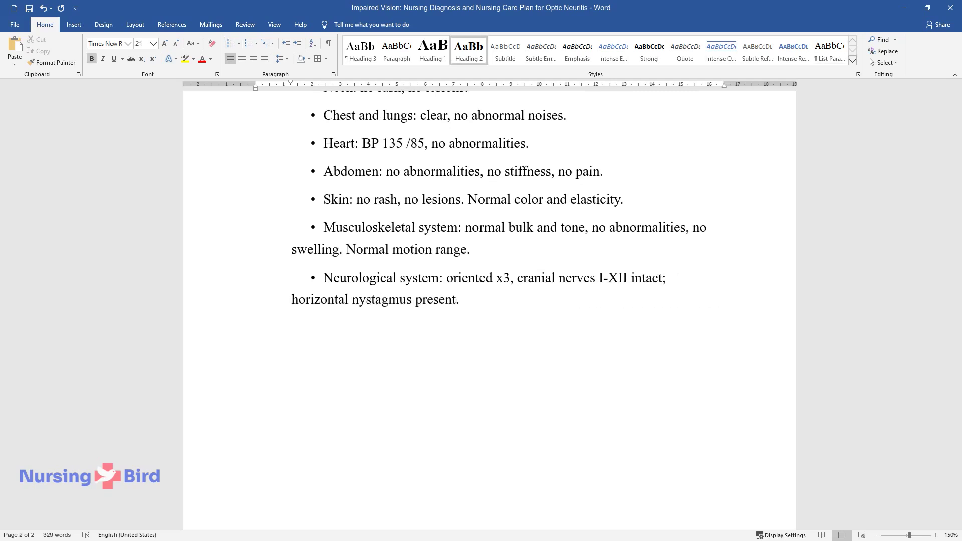
{"action": "type", "text": "Impaired Vision Nur"}
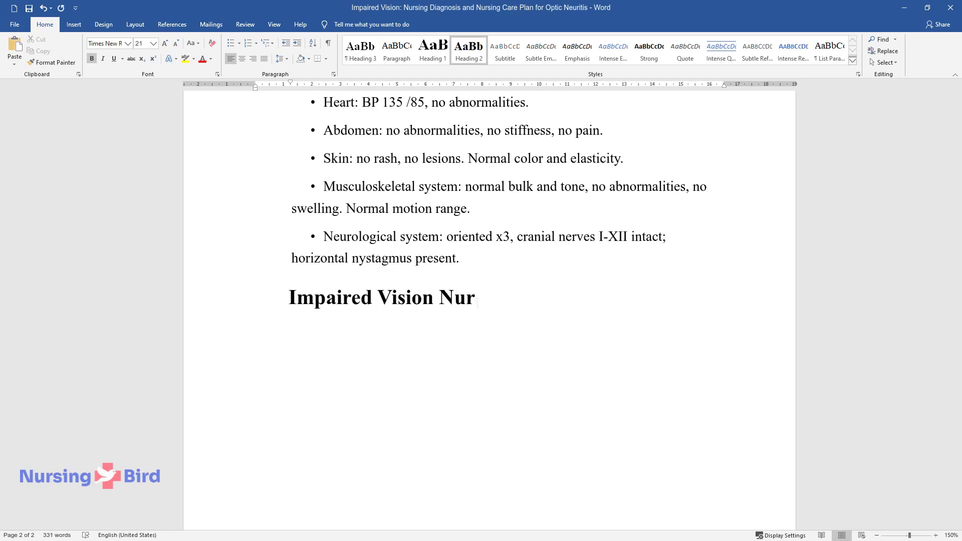
{"action": "type", "text": "sing Diagnosis"}
Write the paragraph naming excessive anxiety about complications such as multiple sclerosis as the first diagnosis
{"action": "key", "text": "Return"}
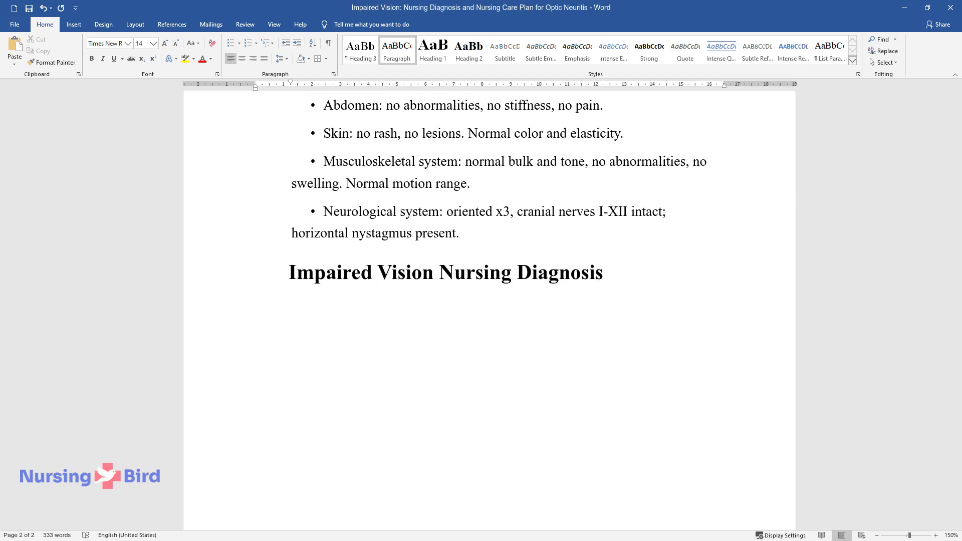
{"action": "type", "text": "There are two most likely nursing diagnoses for the patient's condition. The first one is excessiv"}
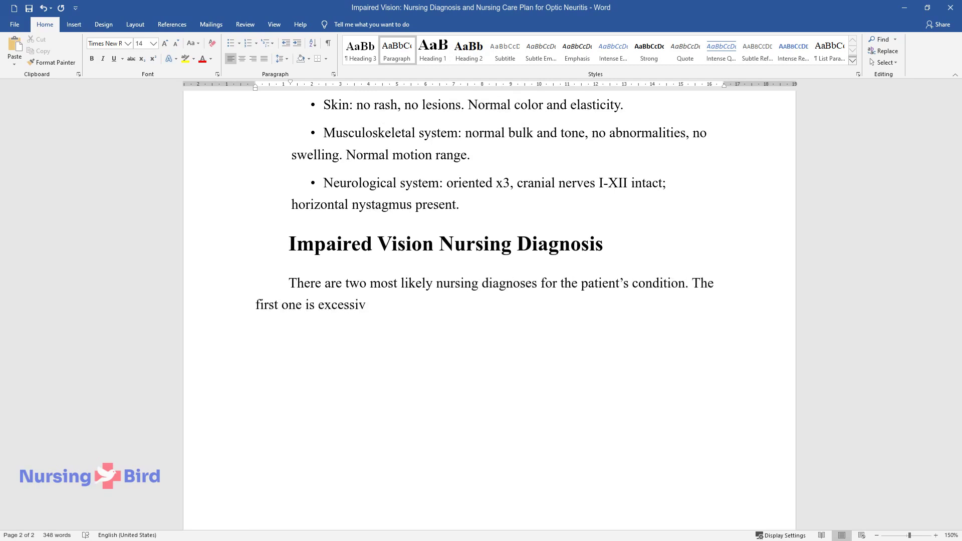
{"action": "type", "text": "e anxiety related to the change of "}
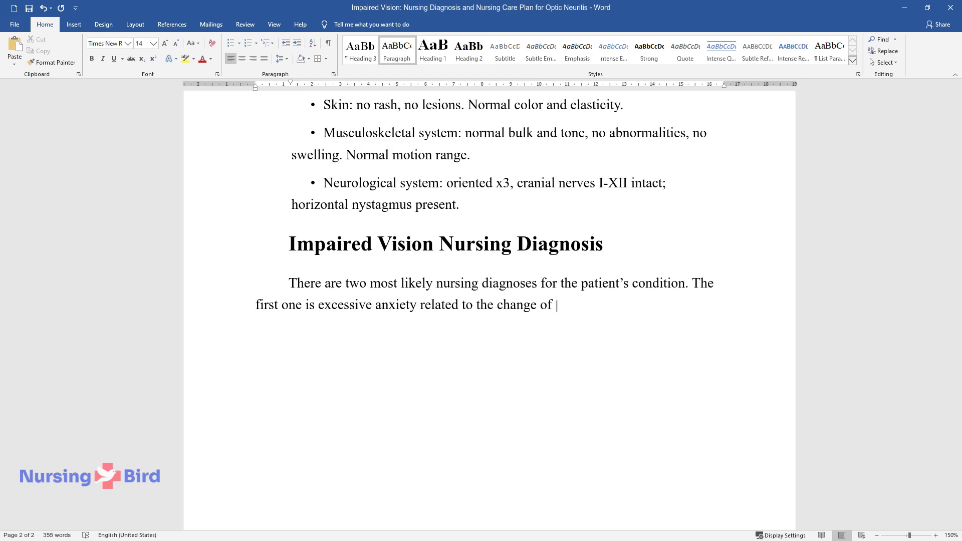
{"action": "type", "text": "perception due to the inability to see well. The patient may f"}
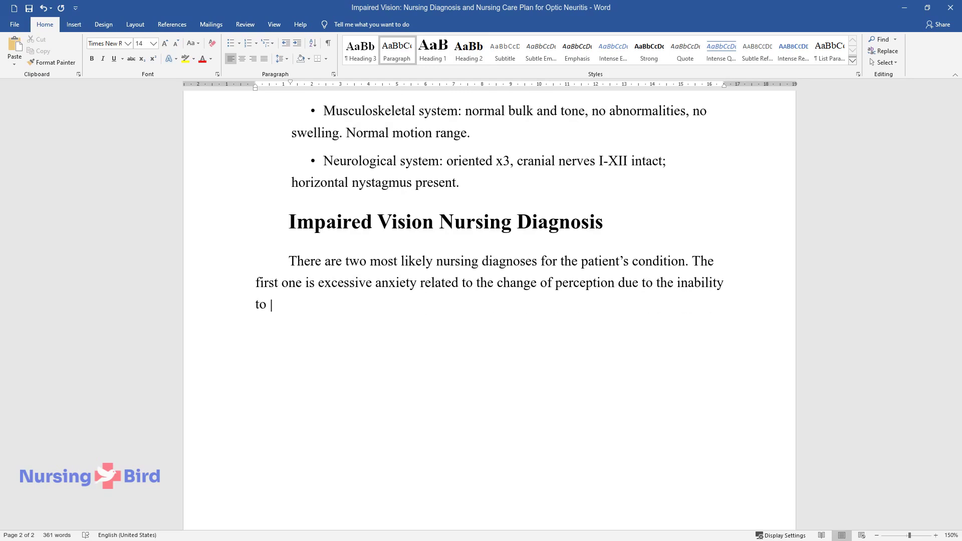
{"action": "type", "text": "eel scar"}
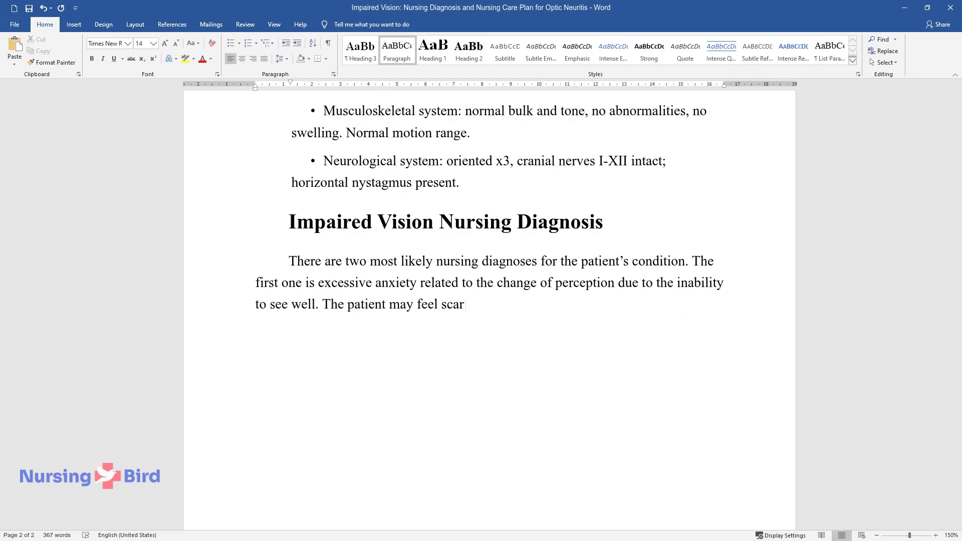
{"action": "type", "text": "ed because of the newly acquired he"}
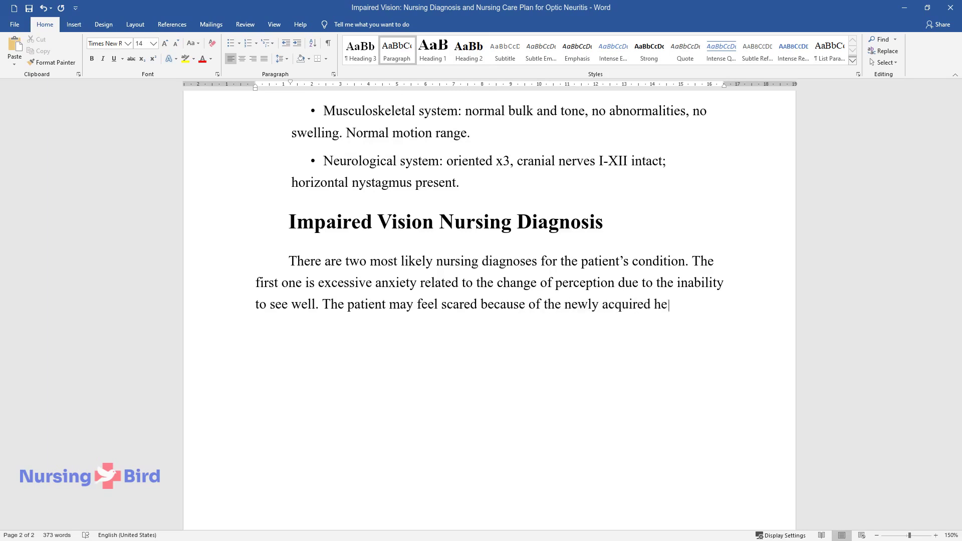
{"action": "type", "text": "alth condition. She may feel depres"}
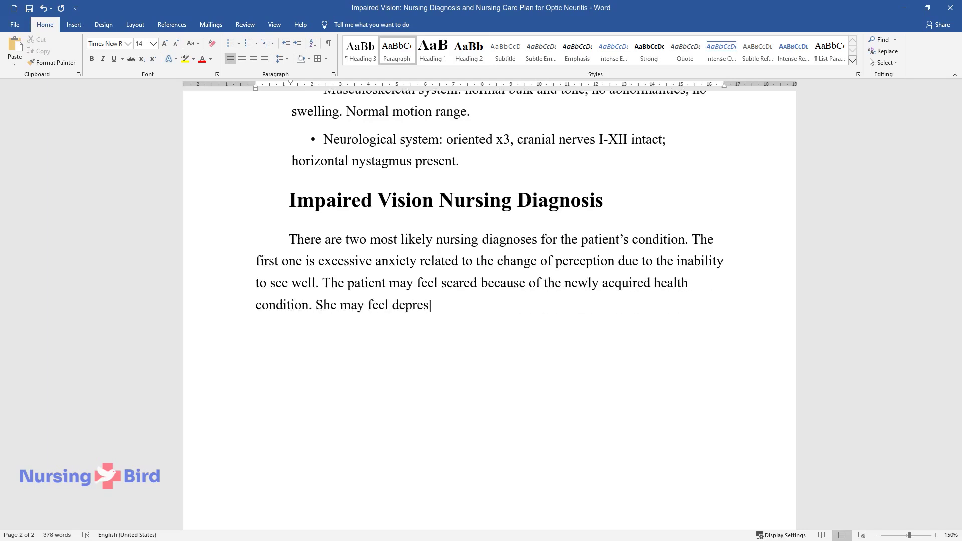
{"action": "type", "text": "sed and unable to think clearly and logically, being"}
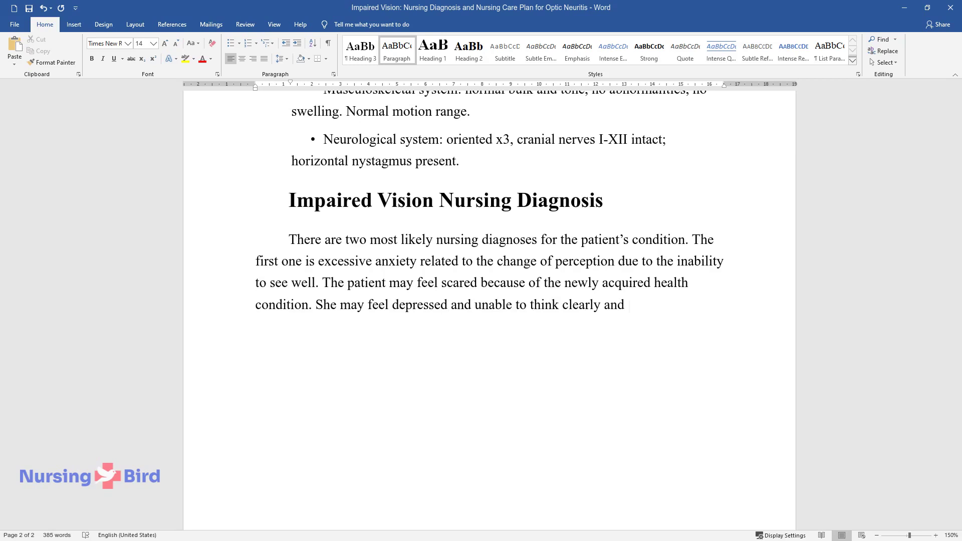
{"action": "type", "text": "ed with t"}
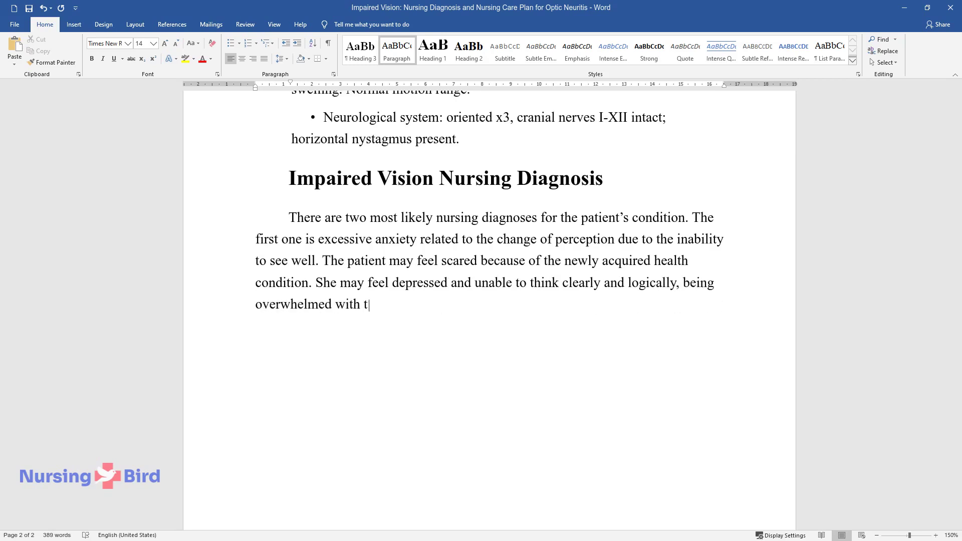
{"action": "type", "text": "houghts about possible complicatio"}
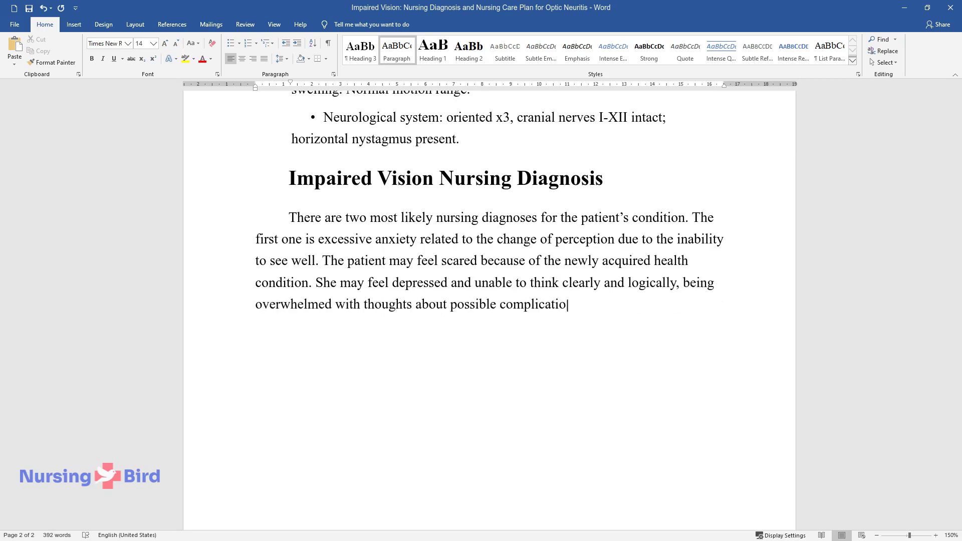
{"action": "type", "text": "ns such as multiple sclerosis."}
{"action": "key", "text": "Return"}
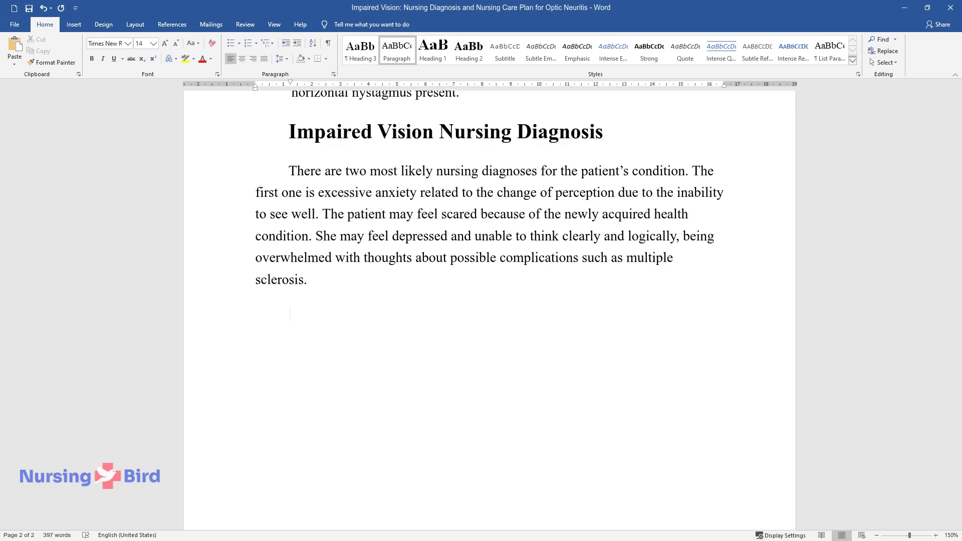
Write the despair-and-hopelessness diagnosis paragraph, then begin the 'Special attention…' paragraph on averting progression
{"action": "type", "text": "The second nursing diagnosis is despair and hopelessness cau"}
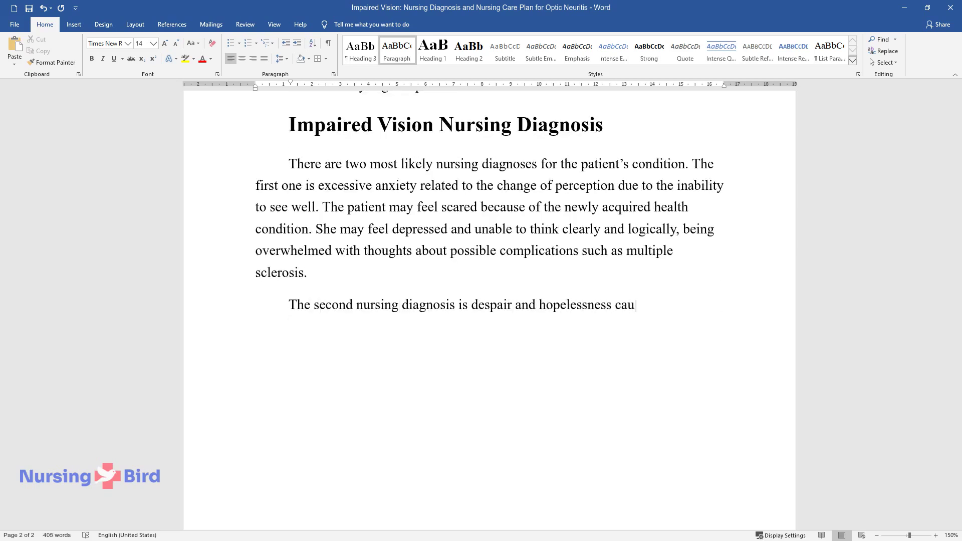
{"action": "type", "text": "sed by the ambiguity of the illness. Because the patient needs t"}
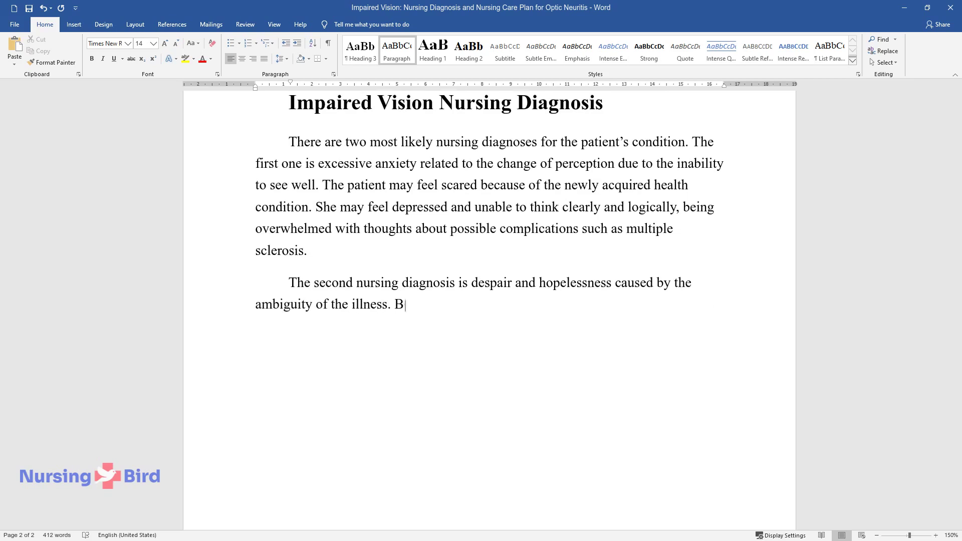
{"action": "type", "text": "o get accustomed to the new life regime, she may feel desperate. She needs a lot of care and support from her close on"}
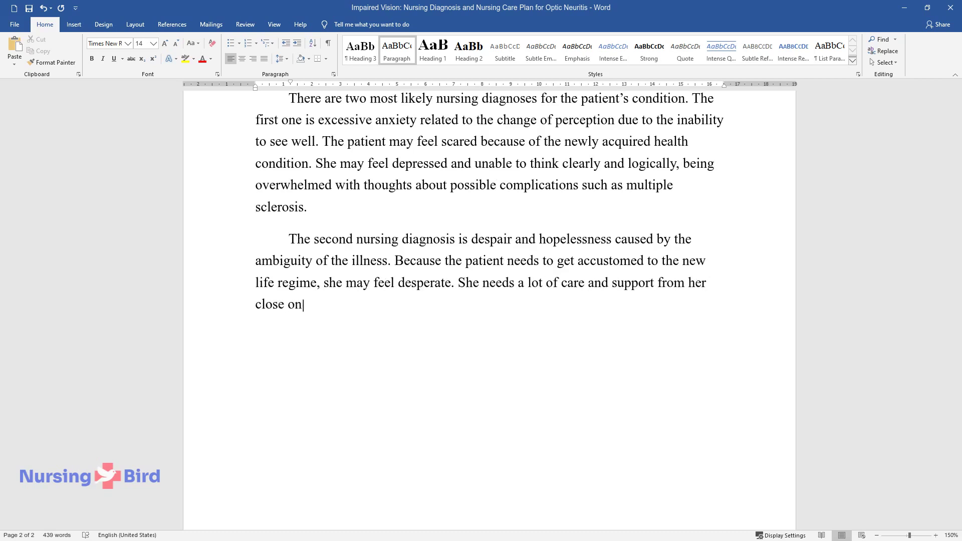
{"action": "type", "text": "es who should do their best to make her feel more relaxed."}
{"action": "key", "text": "Return"}
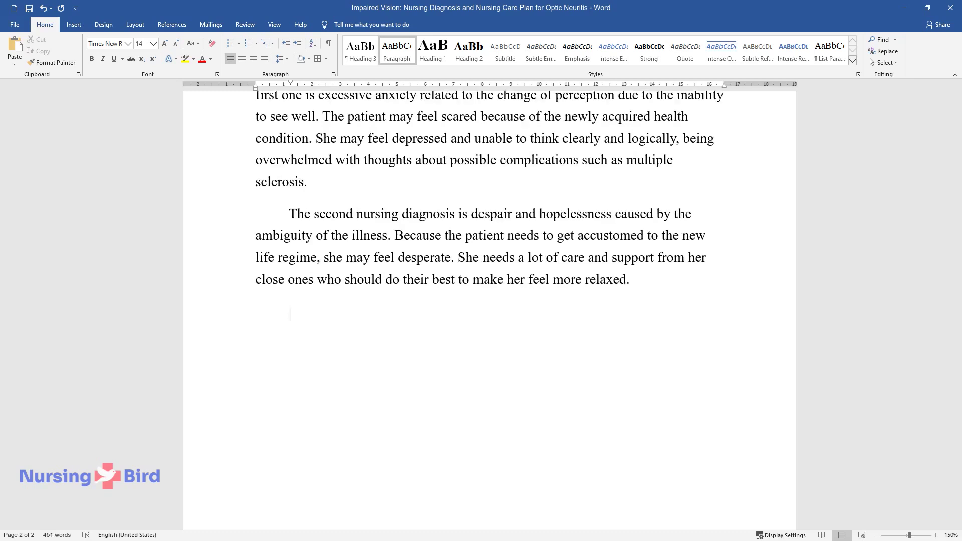
{"action": "type", "text": "Special attention is necessary c"}
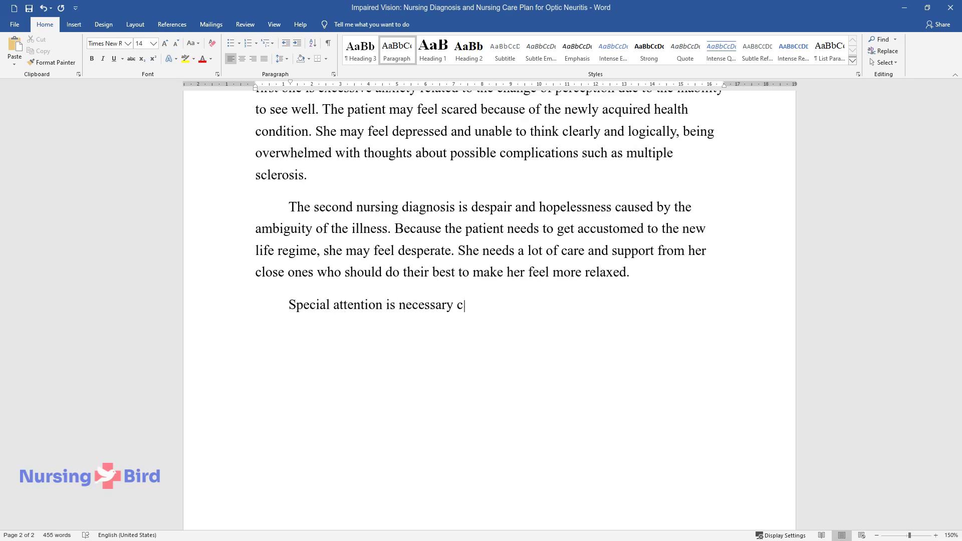
{"action": "type", "text": "oncerning these diagnoses to note an"}
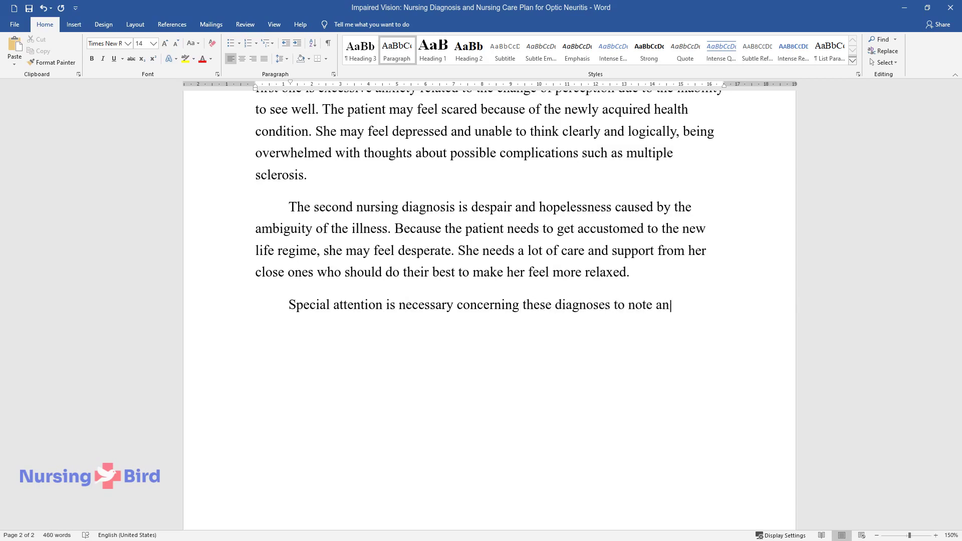
{"action": "type", "text": "d avert the progression of complicati"}
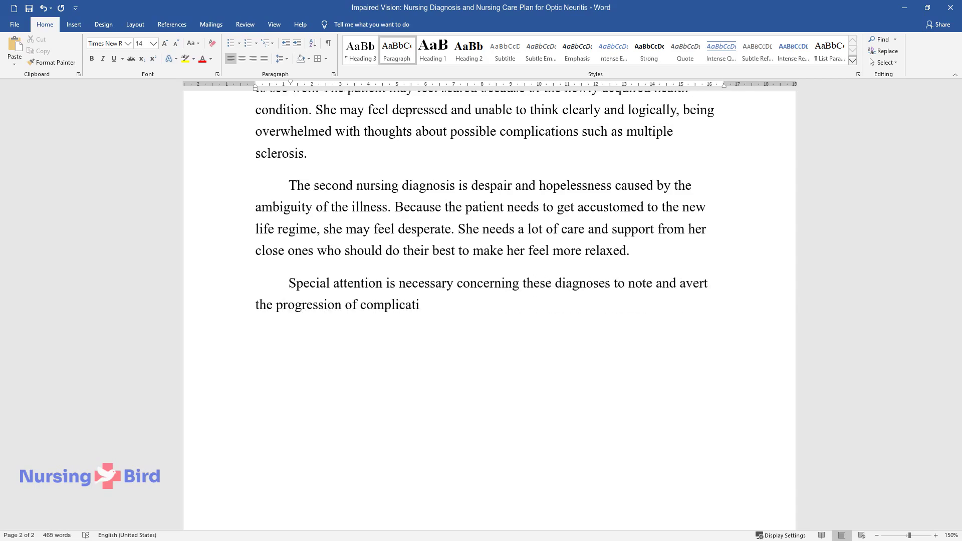